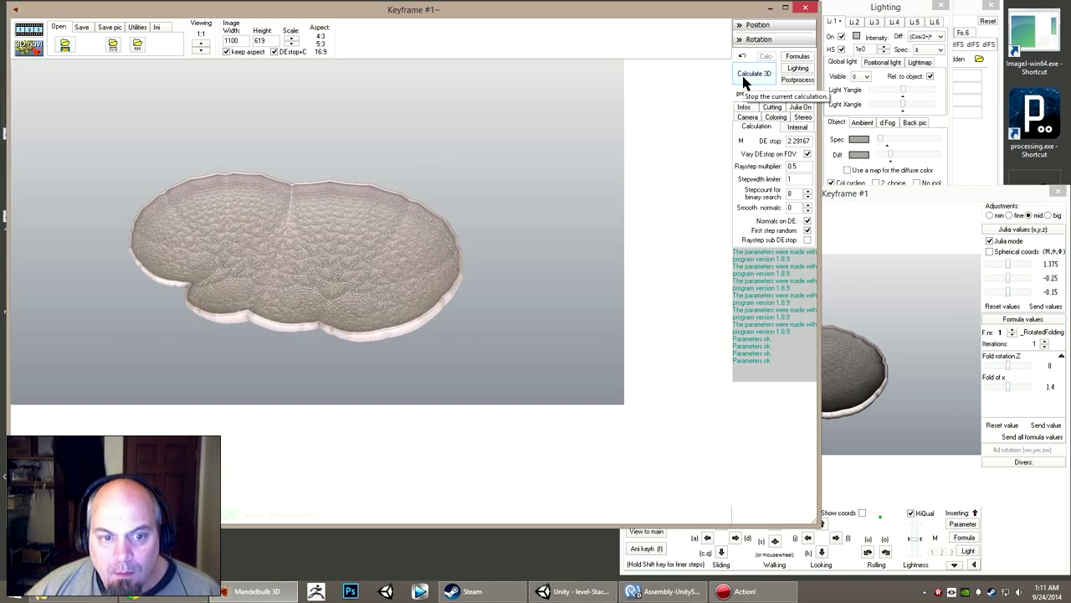
Step: Switch the fractal's diffuse colours to pink and grey and tilt Rotation1 X slightly
{"action": "left_click", "coordinate": [474, 121]}
{"action": "left_click", "coordinate": [474, 120]}
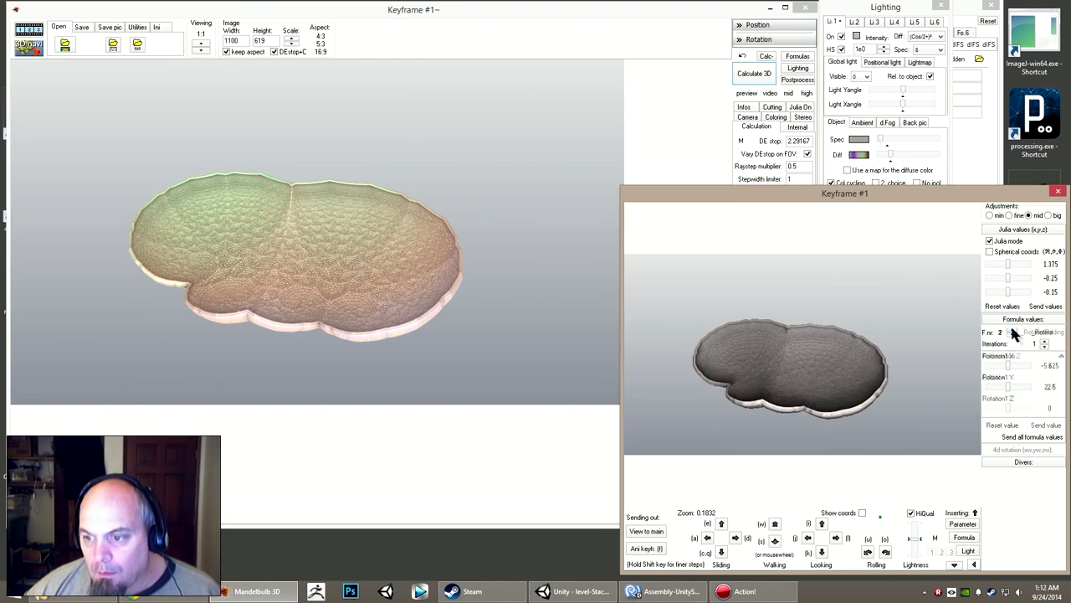
{"action": "left_click_drag", "start_coordinate": [1015, 367], "coordinate": [799, 423]}
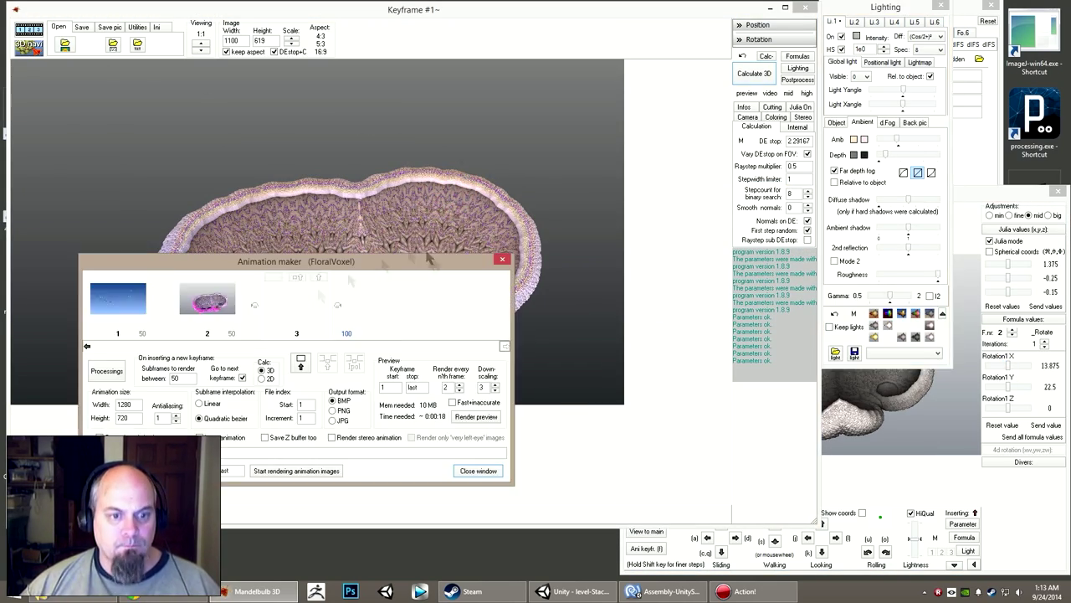
Step: Save the animation as VoxelsForWiddlyTinks, then rotate the fractal around Y and adjust Julia y
{"action": "type", "text": "sForWiddlyTinks"}
{"action": "key", "text": "Return"}
{"action": "left_click_drag", "start_coordinate": [1007, 386], "coordinate": [1004, 365]}
{"action": "mouse_move", "coordinate": [1008, 277]}
{"action": "left_mouse_down"}
{"action": "mouse_move", "coordinate": [1009, 268]}
{"action": "mouse_move", "coordinate": [1016, 279]}
{"action": "left_mouse_up"}
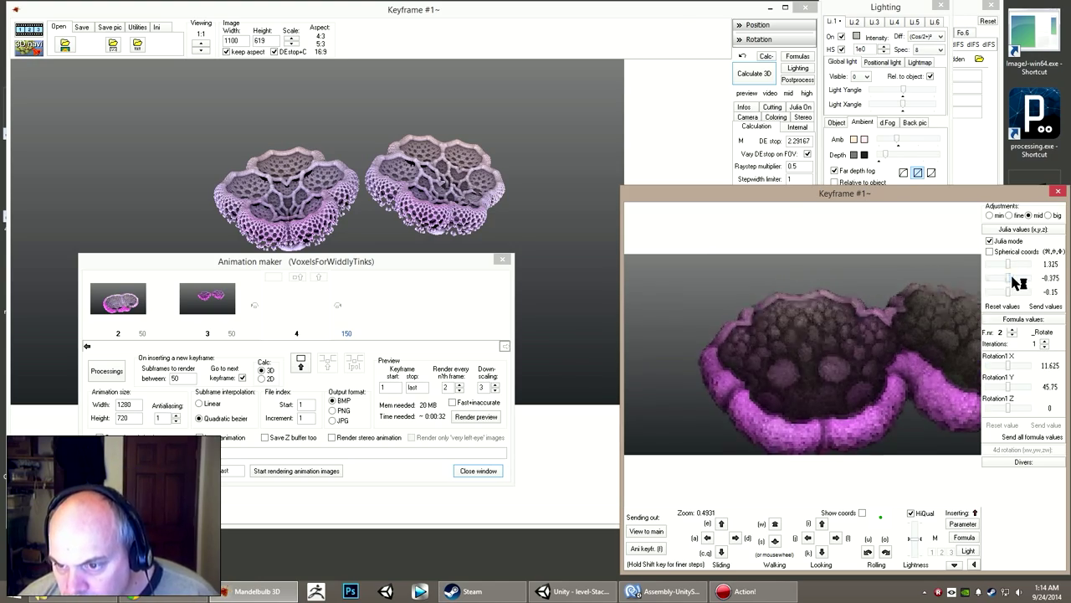
Step: Render the tuned shape in the main view and change fold rotation Z under the _Scaling formula
{"action": "left_click", "coordinate": [749, 60]}
{"action": "left_click", "coordinate": [753, 72]}
{"action": "left_click", "coordinate": [1012, 329]}
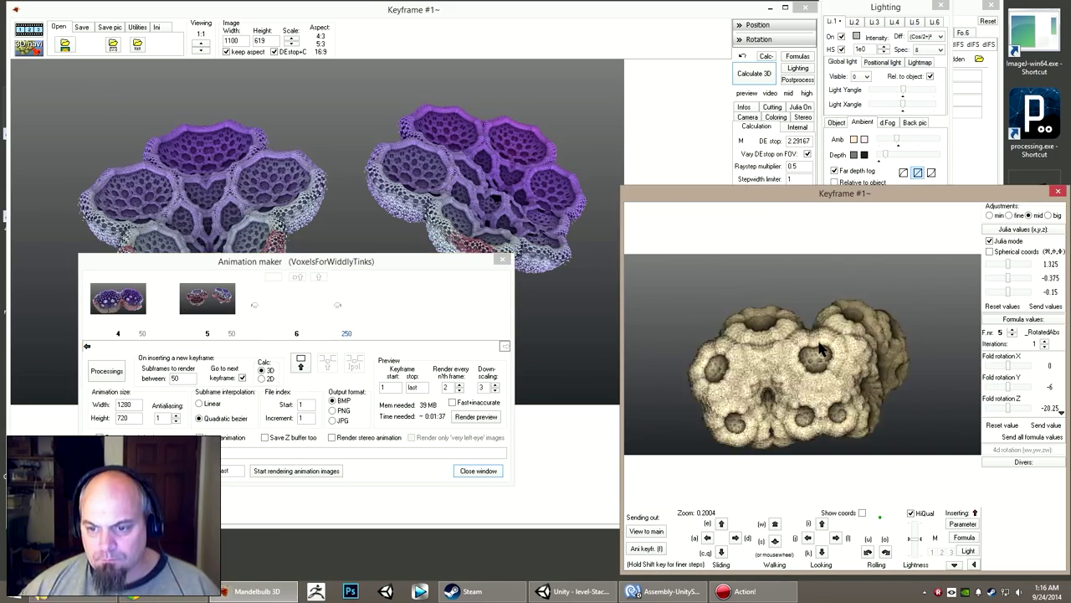
{"action": "scroll", "coordinate": [819, 347], "scroll_direction": "down", "scroll_amount": 1}
{"action": "mouse_move", "coordinate": [1007, 408]}
{"action": "left_mouse_down"}
{"action": "mouse_move", "coordinate": [995, 411]}
{"action": "mouse_move", "coordinate": [1022, 410]}
{"action": "left_mouse_up"}
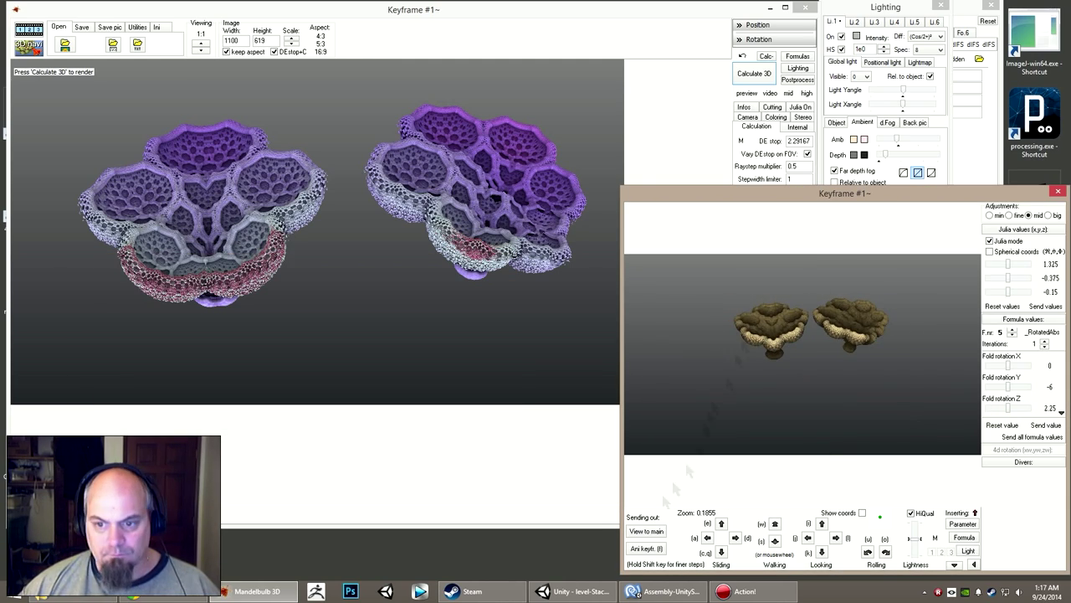
Step: Under the _Rotate formula, rotate, tilt and fold the fractal into a large lumpy dome
{"action": "scroll", "coordinate": [856, 293], "scroll_direction": "up", "scroll_amount": 4}
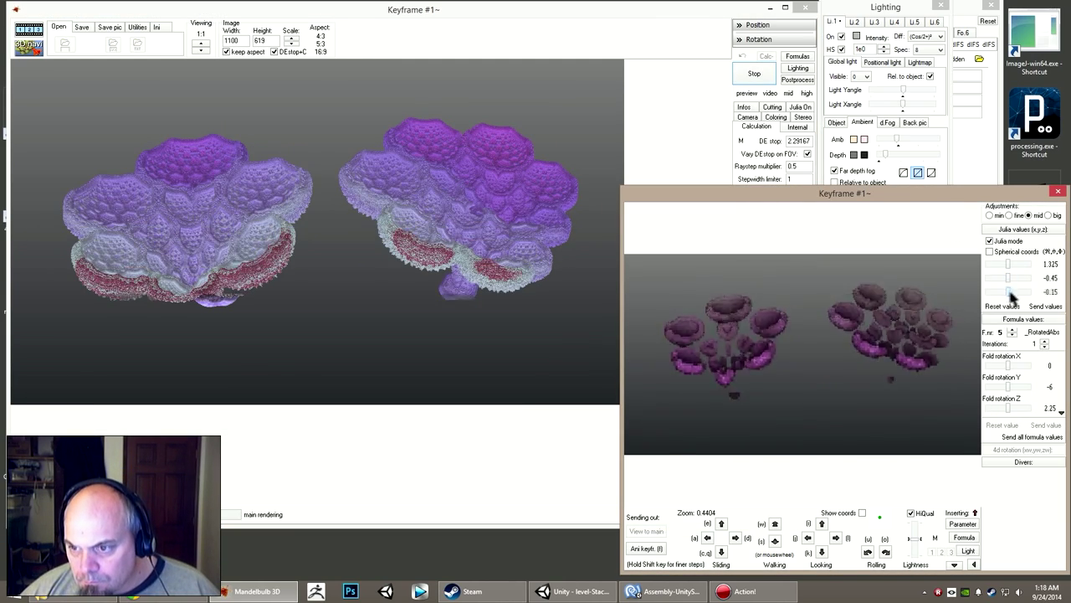
{"action": "left_click", "coordinate": [1011, 333]}
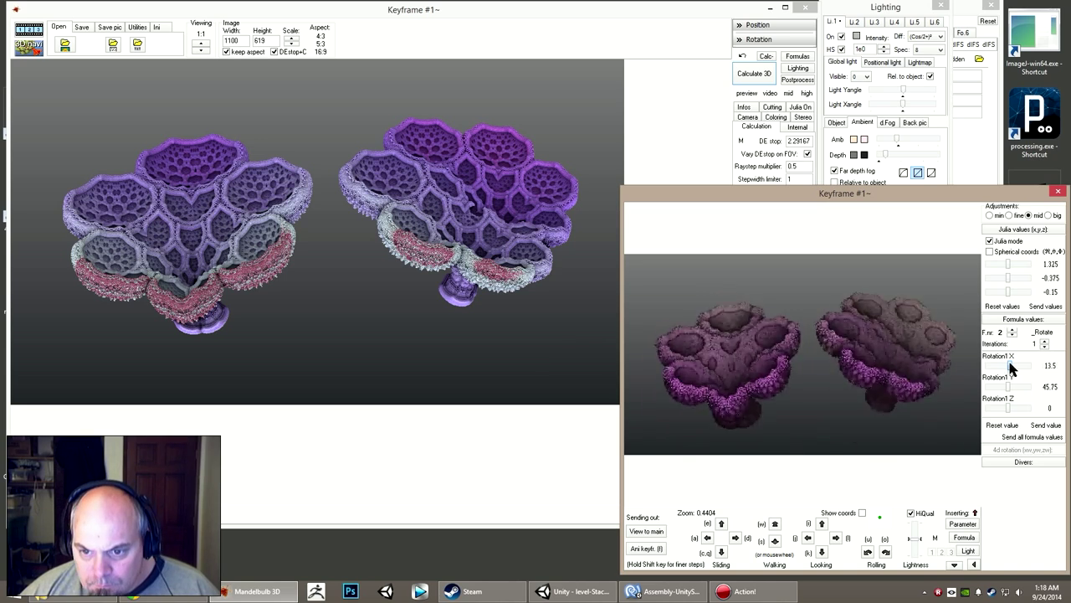
{"action": "mouse_move", "coordinate": [1010, 387]}
{"action": "left_mouse_down"}
{"action": "mouse_move", "coordinate": [990, 382]}
{"action": "mouse_move", "coordinate": [990, 411]}
{"action": "left_mouse_up"}
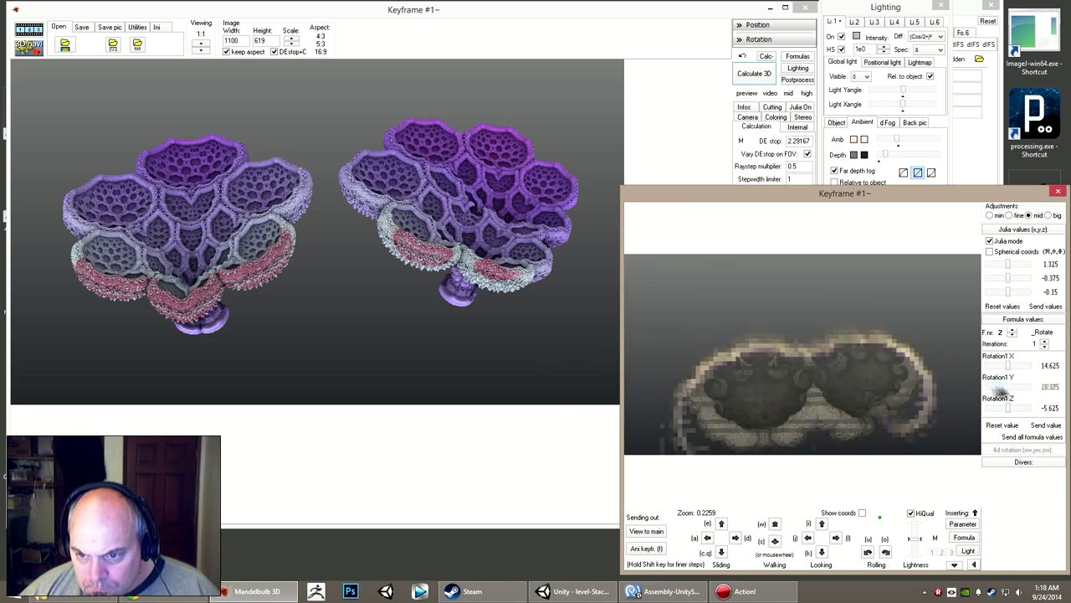
{"action": "left_click_drag", "start_coordinate": [1008, 277], "coordinate": [1015, 294]}
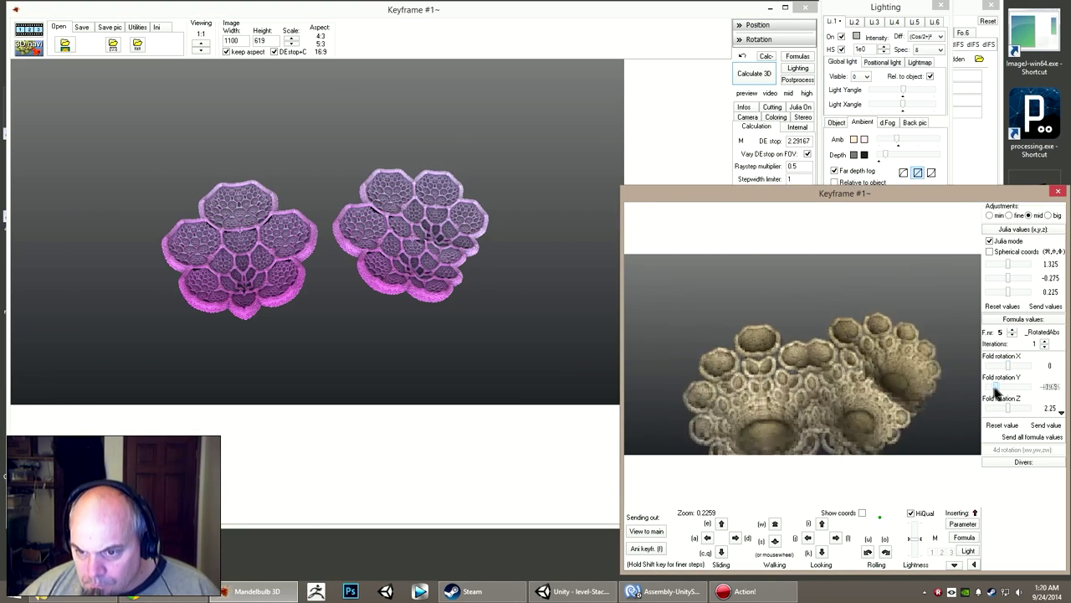
{"action": "mouse_move", "coordinate": [995, 387]}
{"action": "left_mouse_down"}
{"action": "mouse_move", "coordinate": [986, 388]}
{"action": "mouse_move", "coordinate": [1004, 410]}
{"action": "left_mouse_up"}
Step: Render the shape in the main view, nudge Julia y and raise fold rotation Z to flatten it
{"action": "scroll", "coordinate": [1010, 379], "scroll_direction": "down", "scroll_amount": 1}
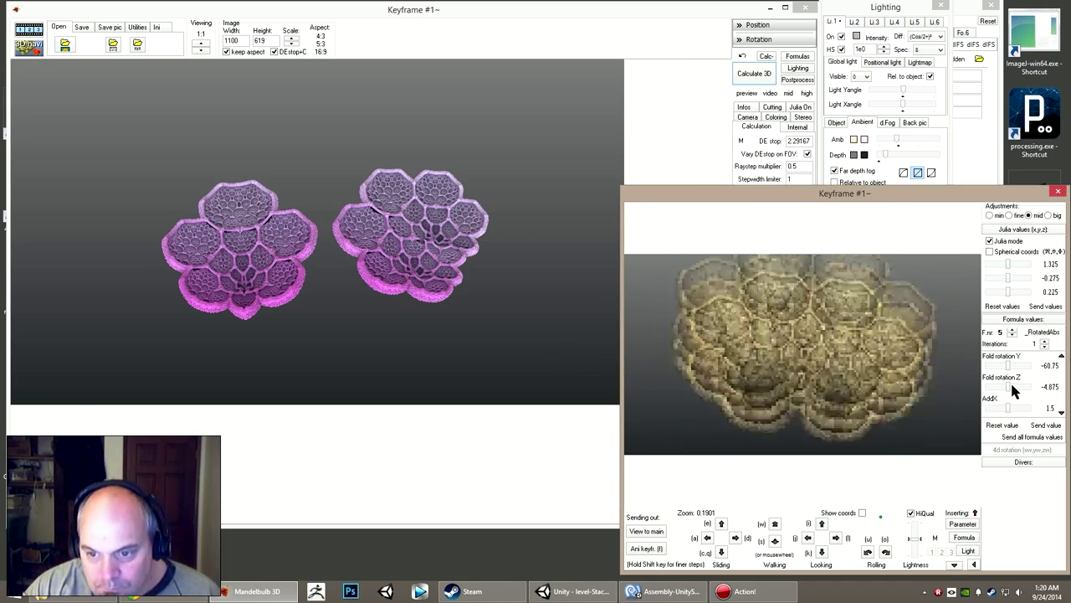
{"action": "key", "text": "i"}
{"action": "left_click_drag", "start_coordinate": [1008, 277], "coordinate": [1009, 277]}
{"action": "mouse_move", "coordinate": [1008, 387]}
{"action": "left_mouse_down"}
{"action": "mouse_move", "coordinate": [1028, 390]}
{"action": "mouse_move", "coordinate": [1013, 409]}
{"action": "left_mouse_up"}
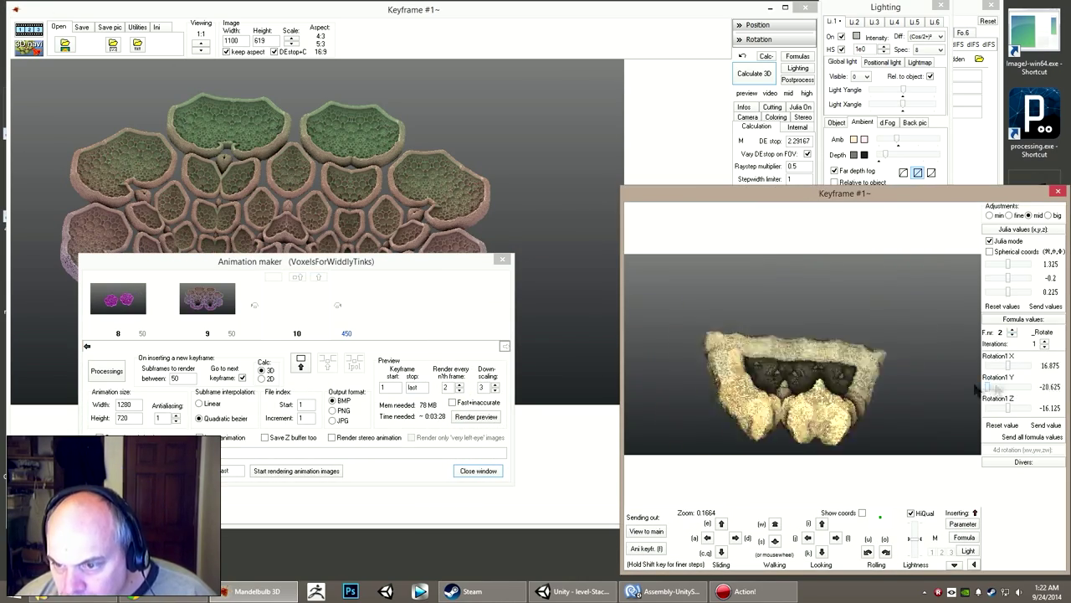
Step: Rotate the fractal into a ring pattern with X and Z rotation, and lower Julia x
{"action": "left_click_drag", "start_coordinate": [1010, 387], "coordinate": [1016, 410]}
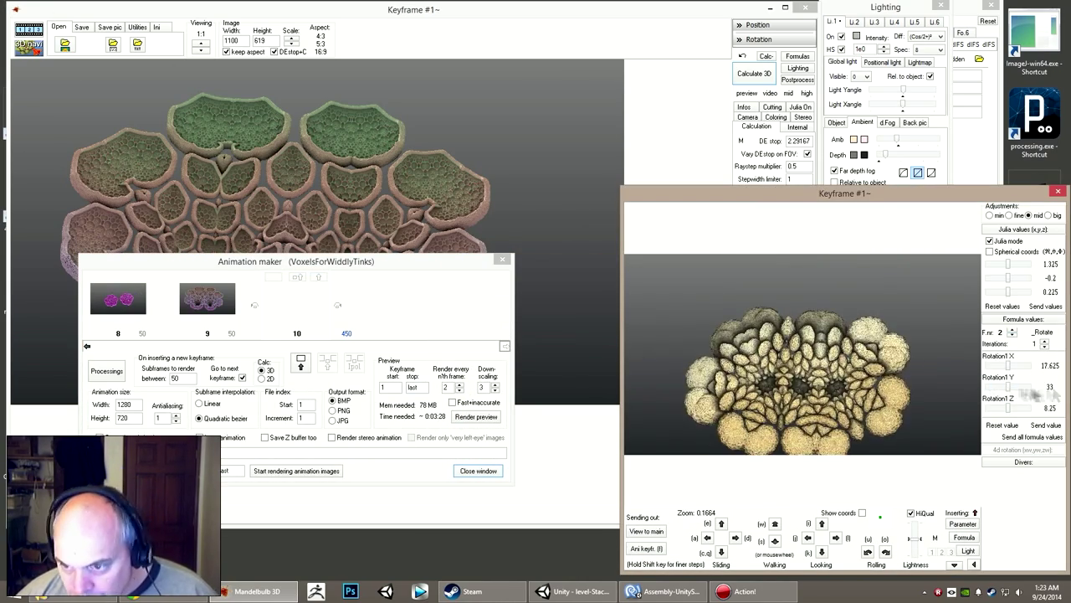
{"action": "left_click_drag", "start_coordinate": [1010, 368], "coordinate": [1013, 369]}
{"action": "left_click_drag", "start_coordinate": [1013, 408], "coordinate": [1016, 410]}
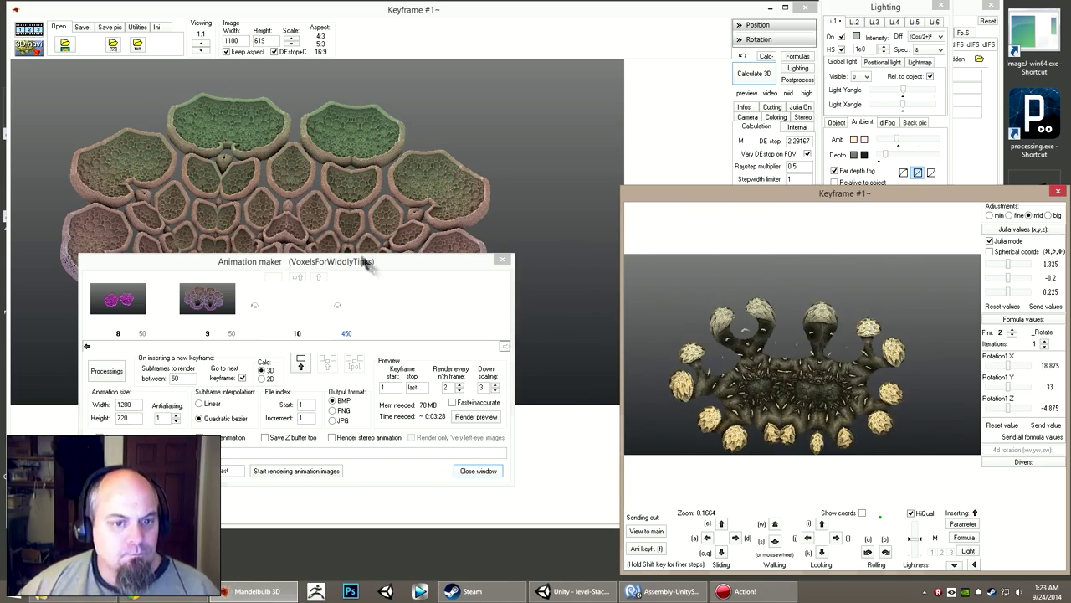
{"action": "scroll", "coordinate": [799, 261], "scroll_direction": "up", "scroll_amount": 1}
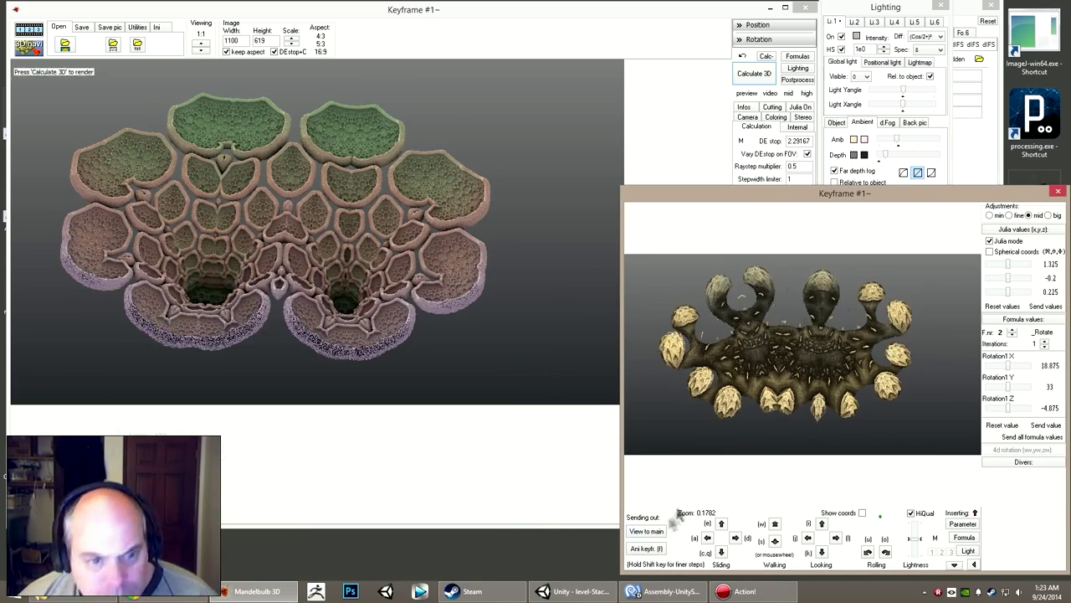
{"action": "left_click_drag", "start_coordinate": [1008, 264], "coordinate": [1010, 291]}
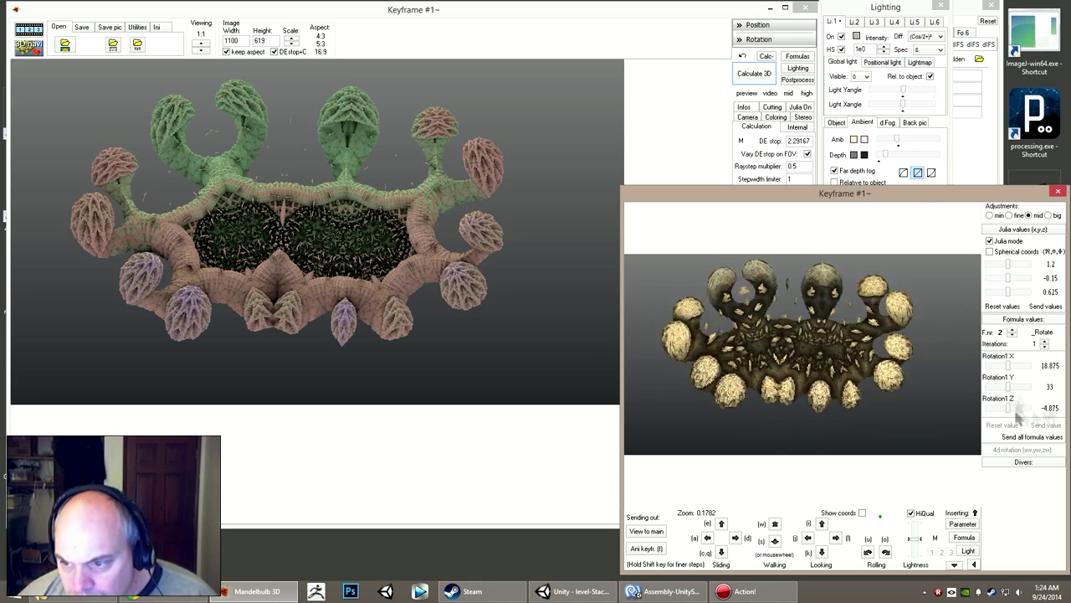
Step: Raise Julia z in the _addC formula and add the result as a new keyframe
{"action": "left_click", "coordinate": [1012, 329]}
{"action": "mouse_move", "coordinate": [1009, 387]}
{"action": "left_mouse_down"}
{"action": "mouse_move", "coordinate": [1064, 408]}
{"action": "mouse_move", "coordinate": [1034, 408]}
{"action": "left_mouse_up"}
{"action": "left_click", "coordinate": [1011, 329]}
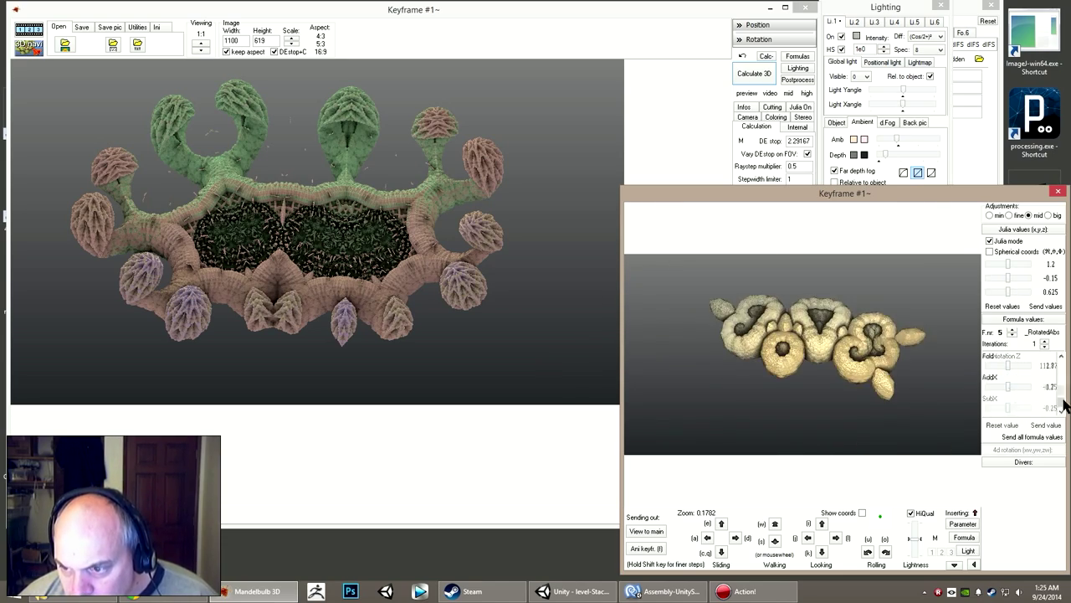
{"action": "key", "text": "i"}
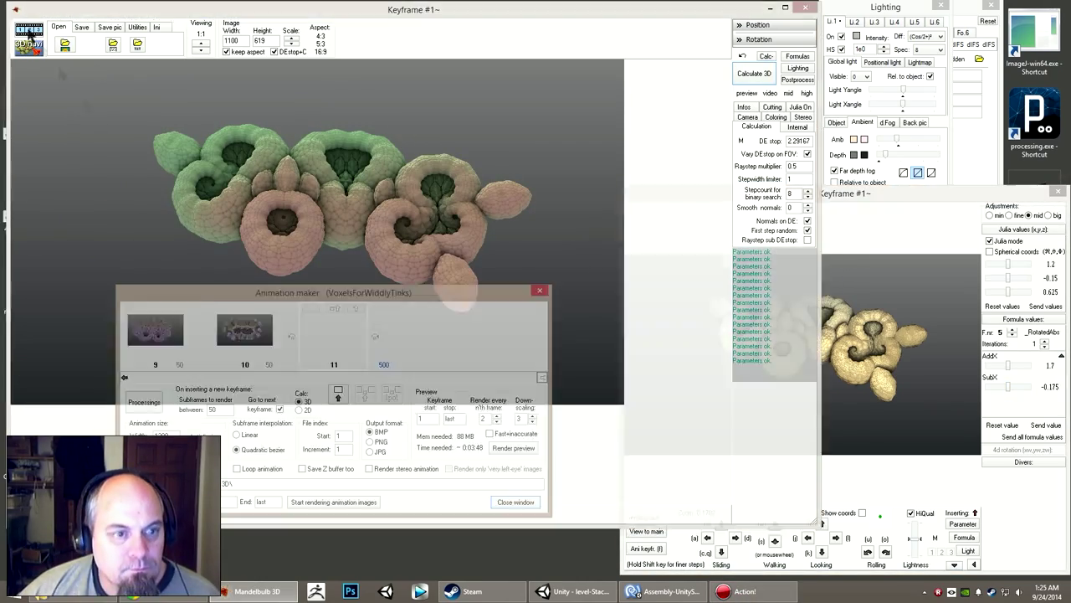
Step: Adjust the _RotatedFolding fold of x, respin Z and Y rotation, and set SubX to -0.175
{"action": "left_click", "coordinate": [1012, 329]}
{"action": "left_click_drag", "start_coordinate": [1009, 387], "coordinate": [1015, 389]}
{"action": "left_click", "coordinate": [1012, 329]}
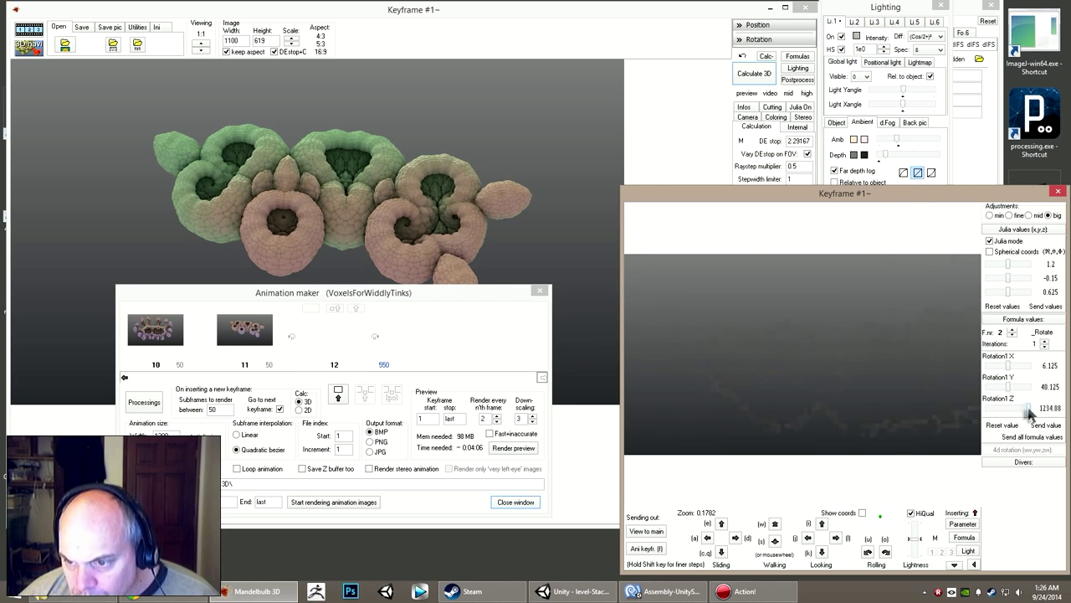
{"action": "left_click_drag", "start_coordinate": [1029, 410], "coordinate": [1014, 409]}
{"action": "left_click_drag", "start_coordinate": [1008, 386], "coordinate": [1021, 381]}
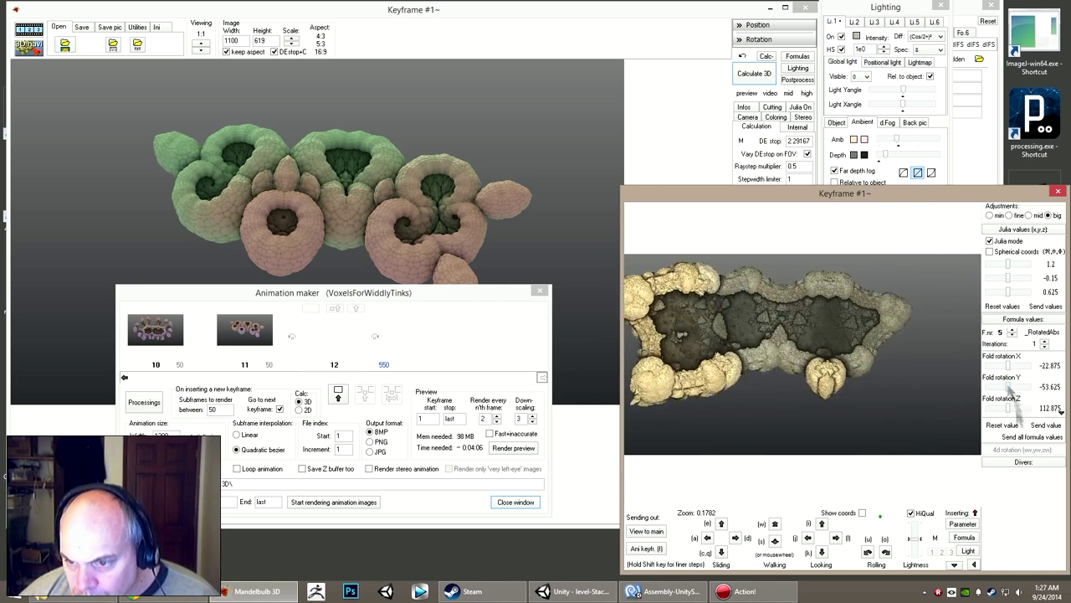
{"action": "left_click", "coordinate": [1063, 408]}
{"action": "left_click_drag", "start_coordinate": [1009, 386], "coordinate": [1010, 393]}
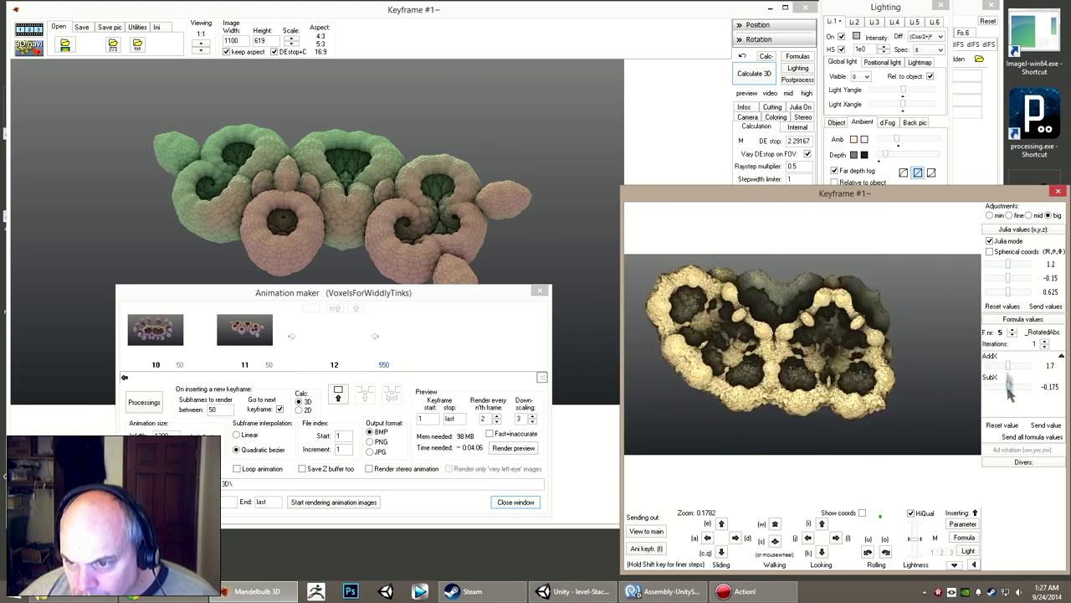
{"action": "left_click", "coordinate": [124, 378]}
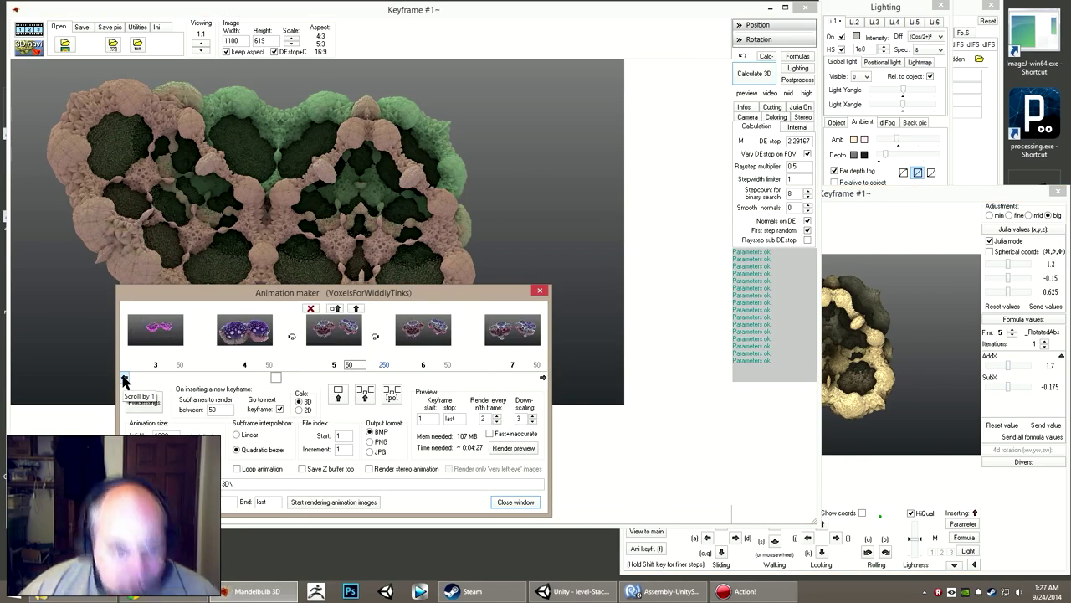
Step: Load keyframe 9 into the main view, add a new keyframe, and switch to medium adjustment steps
{"action": "left_click", "coordinate": [541, 380]}
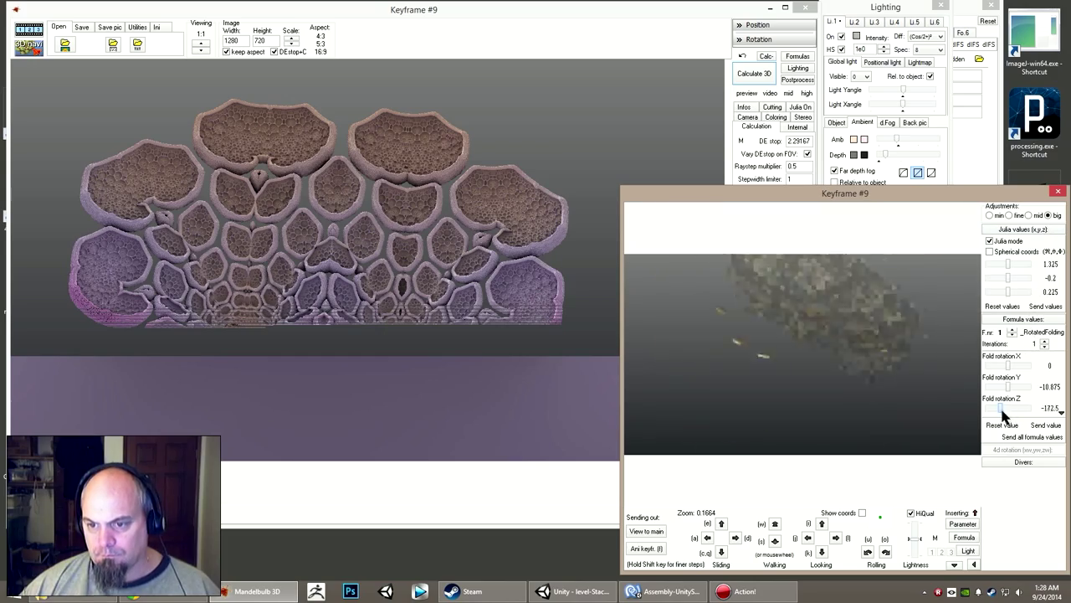
{"action": "scroll", "coordinate": [1011, 413], "scroll_direction": "down", "scroll_amount": 3}
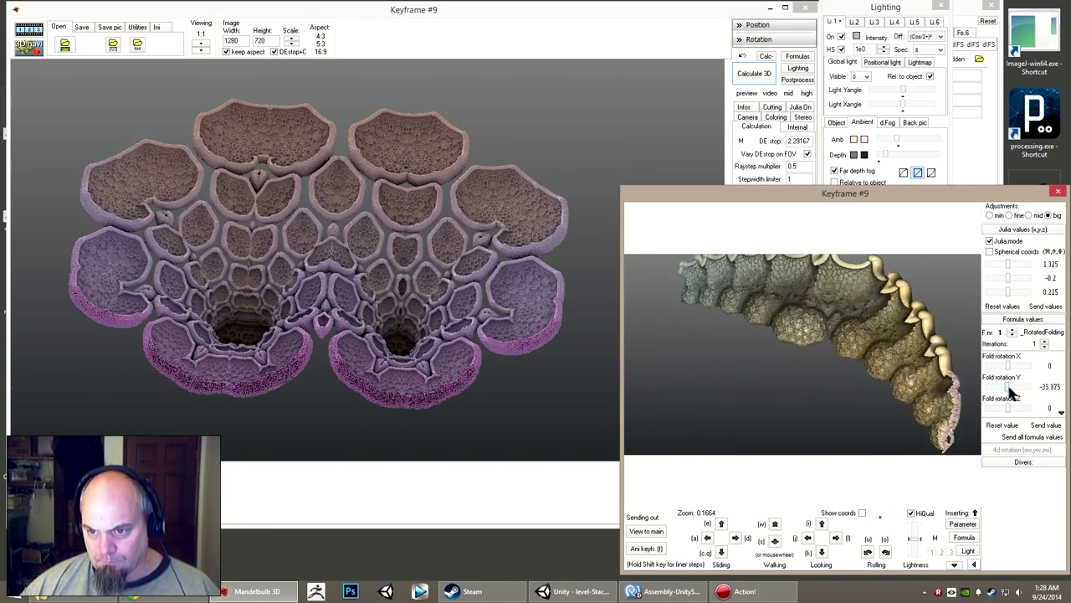
{"action": "scroll", "coordinate": [1008, 410], "scroll_direction": "up", "scroll_amount": 3}
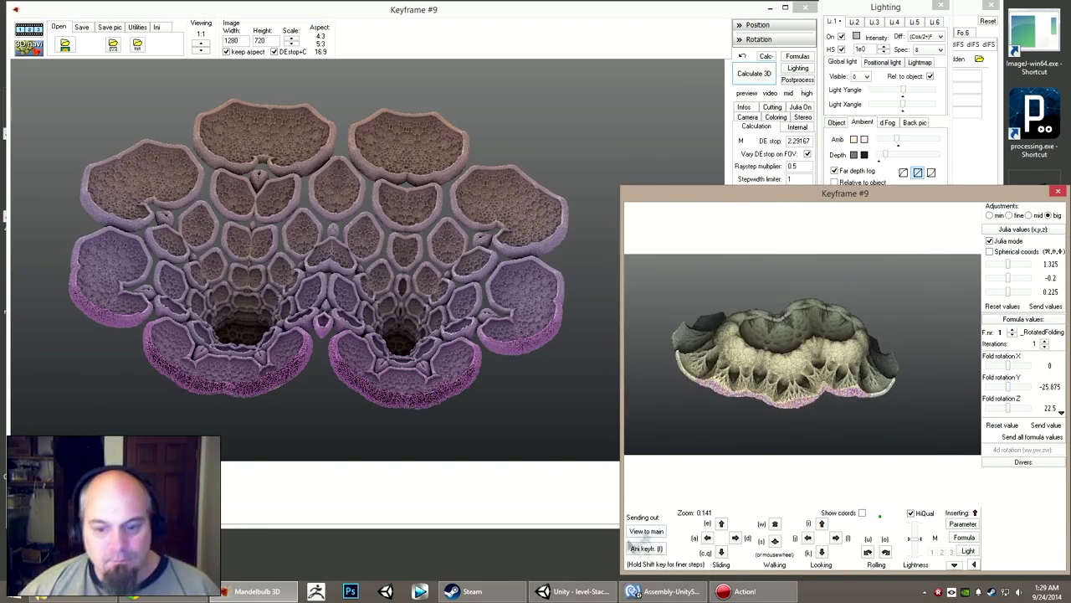
{"action": "left_click", "coordinate": [646, 549]}
{"action": "left_click", "coordinate": [1028, 215]}
Step: Send keyframe 14 from the Animation maker to the main view
{"action": "scroll", "coordinate": [1011, 277], "scroll_direction": "up", "scroll_amount": 3}
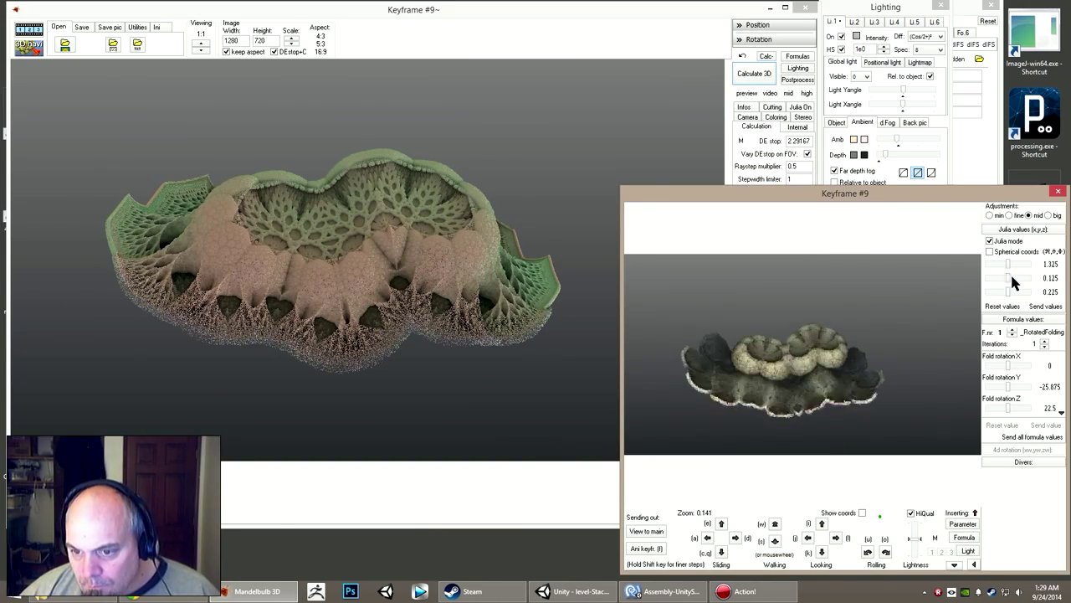
{"action": "scroll", "coordinate": [1018, 291], "scroll_direction": "down", "scroll_amount": 3}
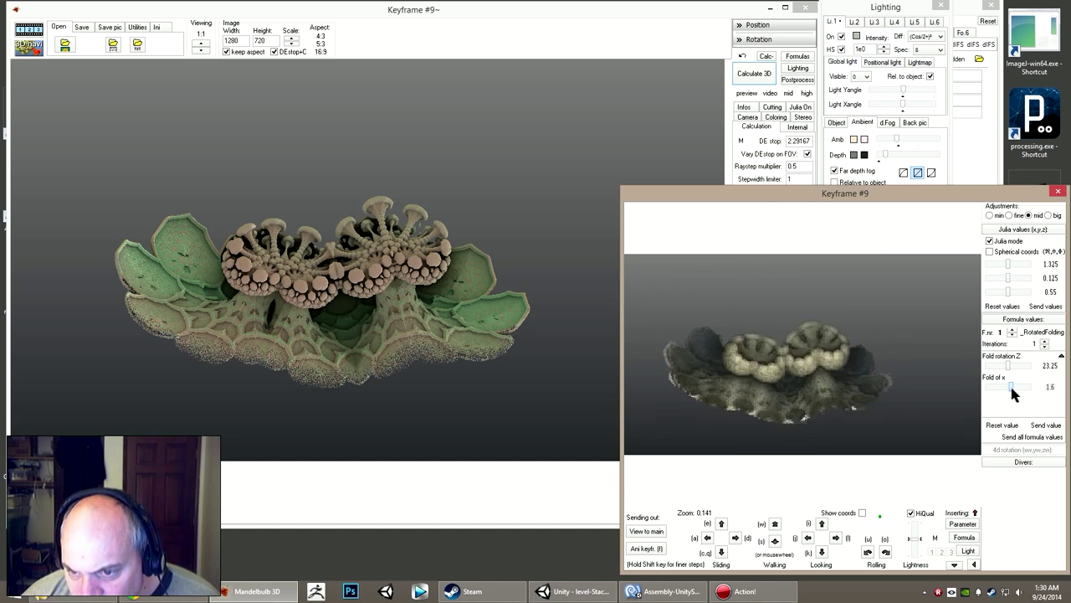
{"action": "scroll", "coordinate": [995, 385], "scroll_direction": "up", "scroll_amount": 3}
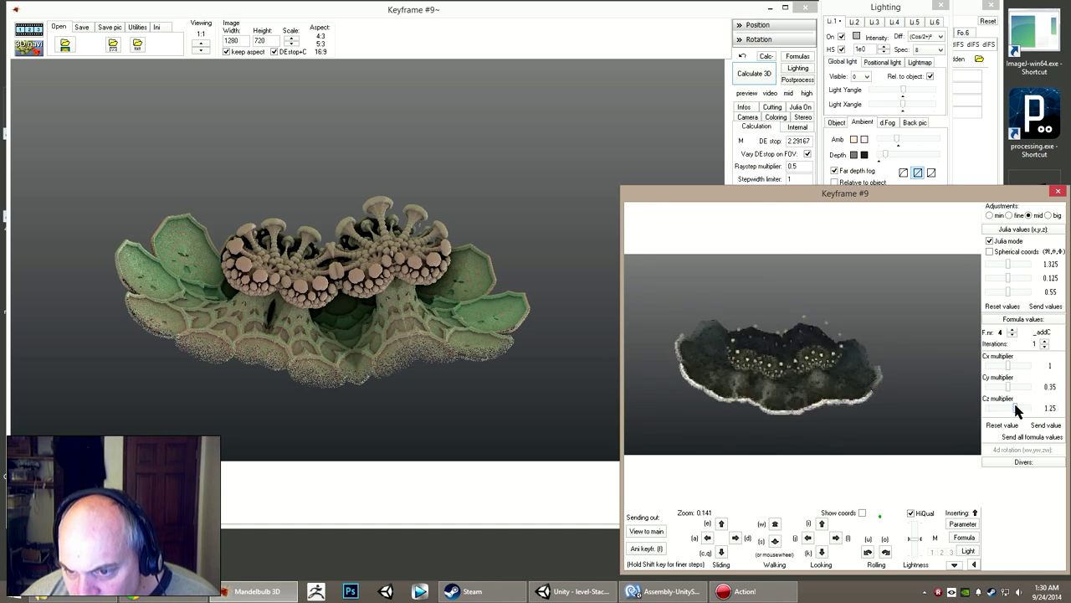
{"action": "left_click", "coordinate": [646, 549]}
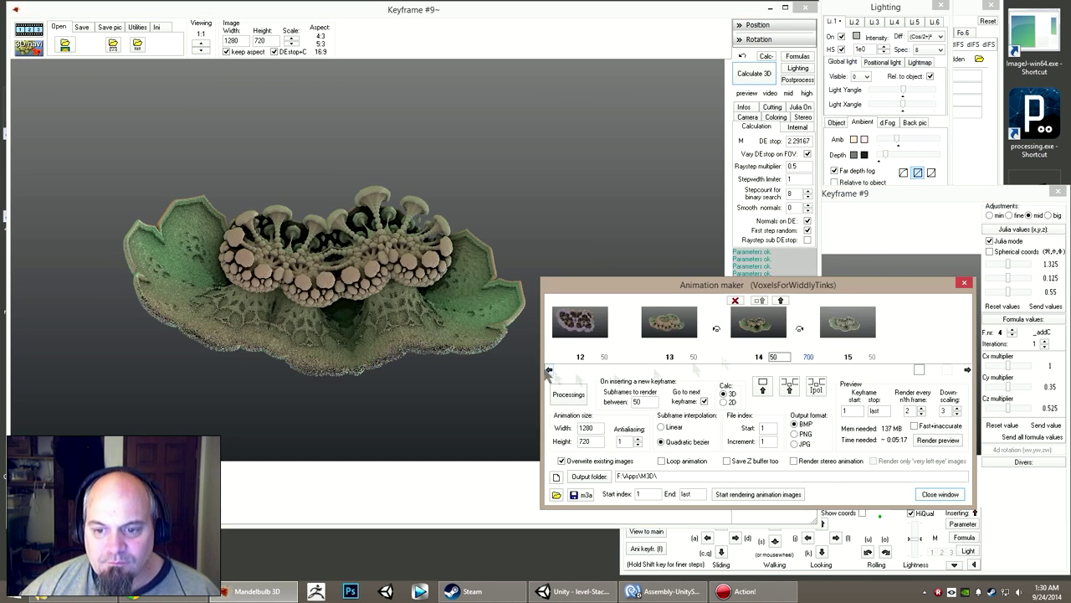
{"action": "left_click", "coordinate": [941, 493]}
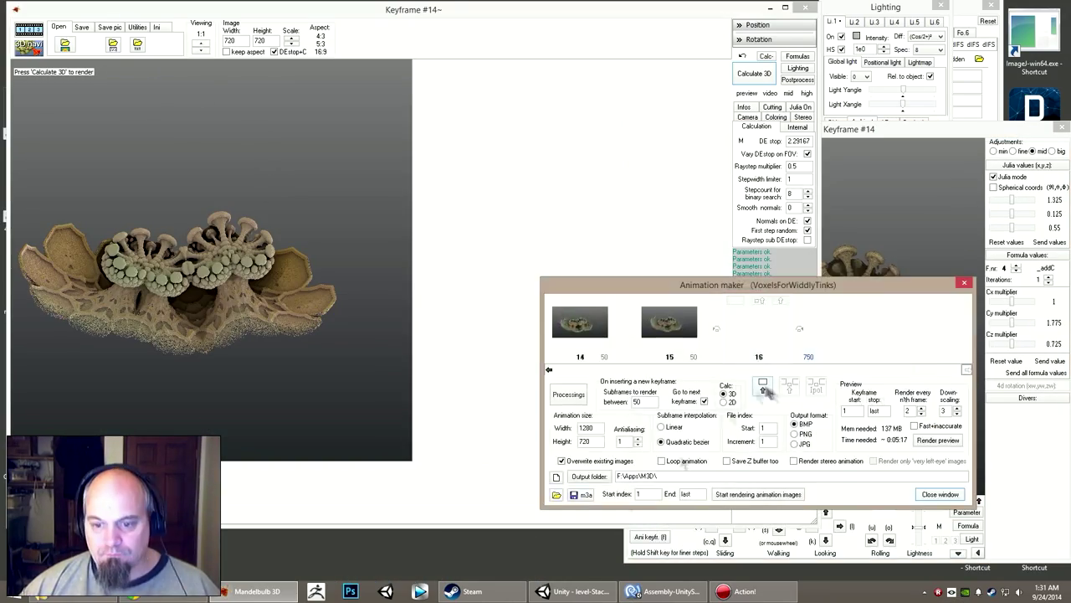
Step: Open the Voxelstack export and load the widdly-floralBasket .m3v project
{"action": "left_click", "coordinate": [138, 27]}
{"action": "left_click", "coordinate": [139, 44]}
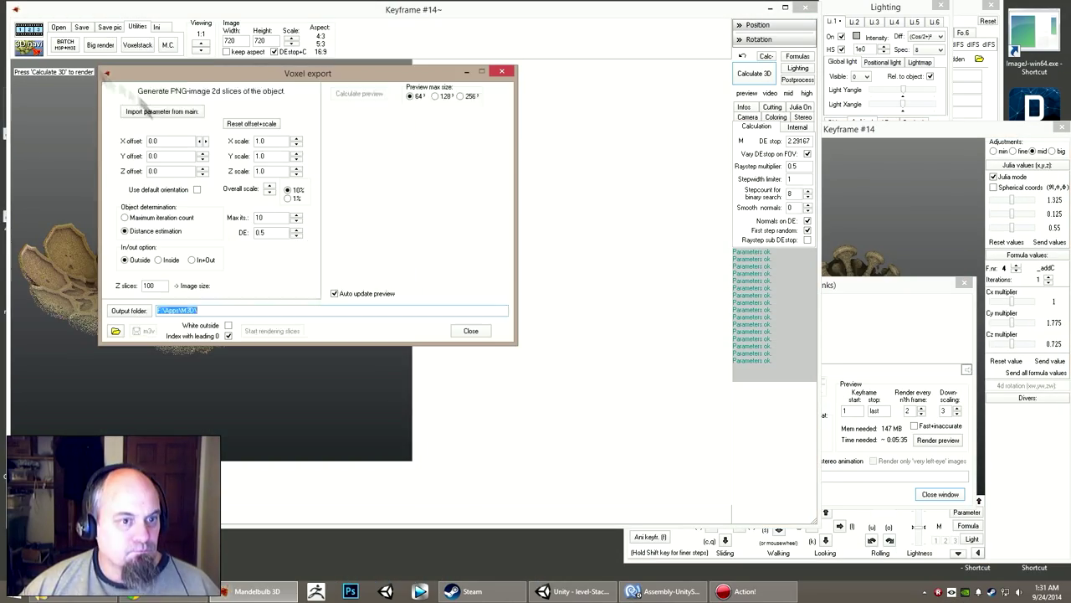
{"action": "left_click", "coordinate": [129, 310]}
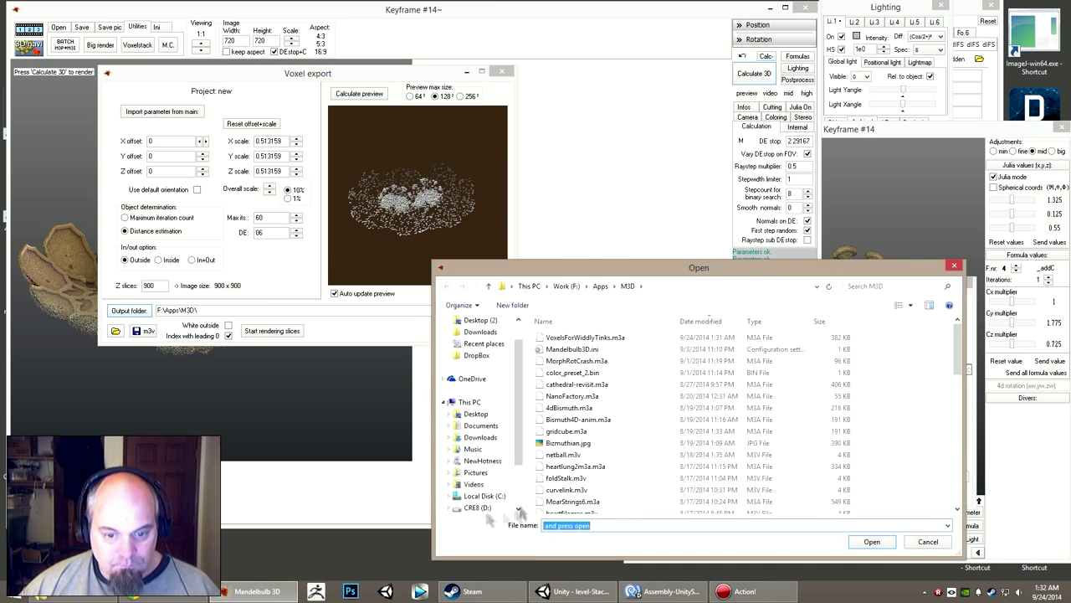
{"action": "double_click", "coordinate": [577, 360]}
{"action": "left_click", "coordinate": [876, 541]}
{"action": "left_click", "coordinate": [136, 331]}
{"action": "type", "text": "wil"}
{"action": "key", "text": "Return"}
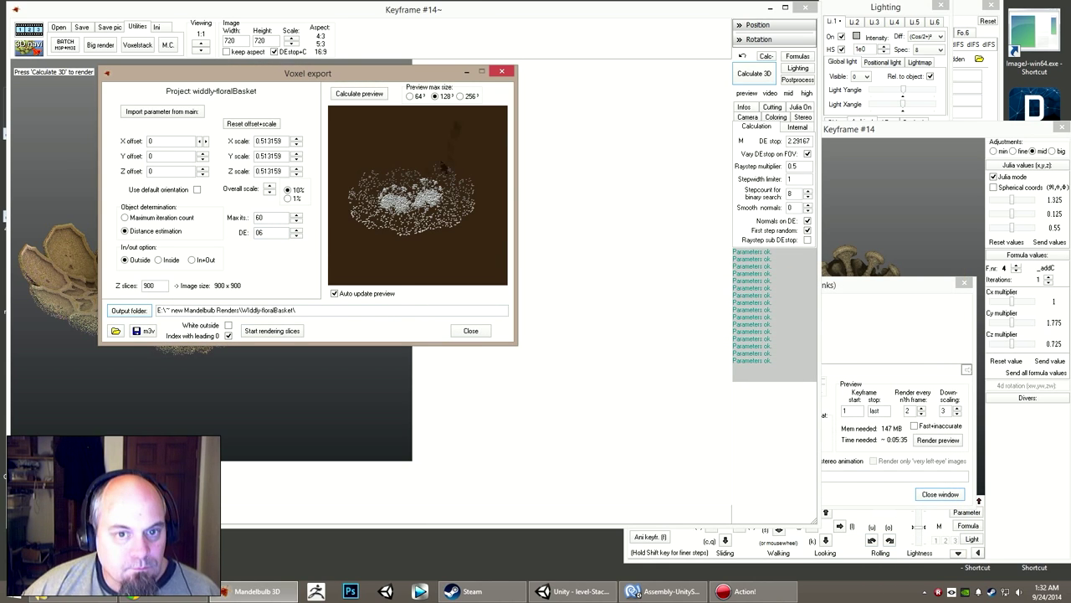
Step: Start rendering the voxel slices, check the export progress, and restart the render
{"action": "left_click", "coordinate": [733, 272]}
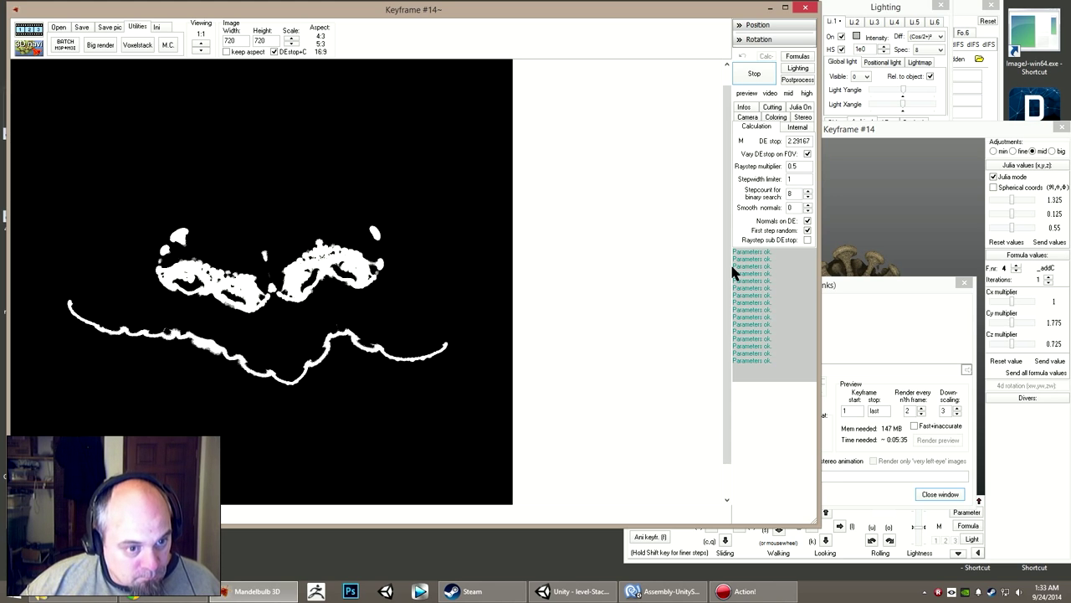
{"action": "left_click", "coordinate": [137, 44]}
{"action": "left_click", "coordinate": [533, 366]}
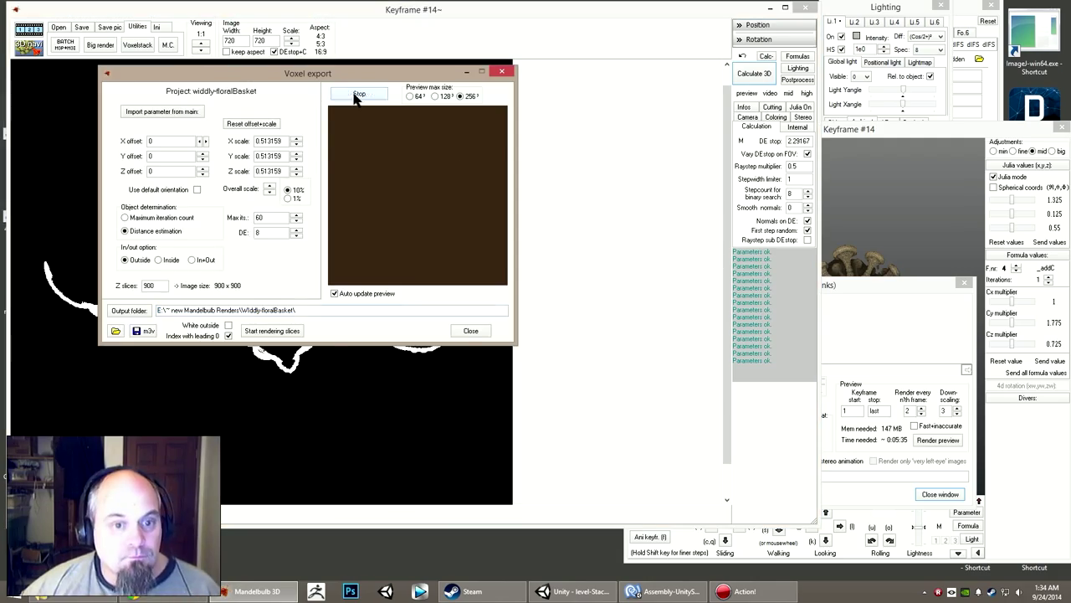
{"action": "left_click", "coordinate": [578, 380]}
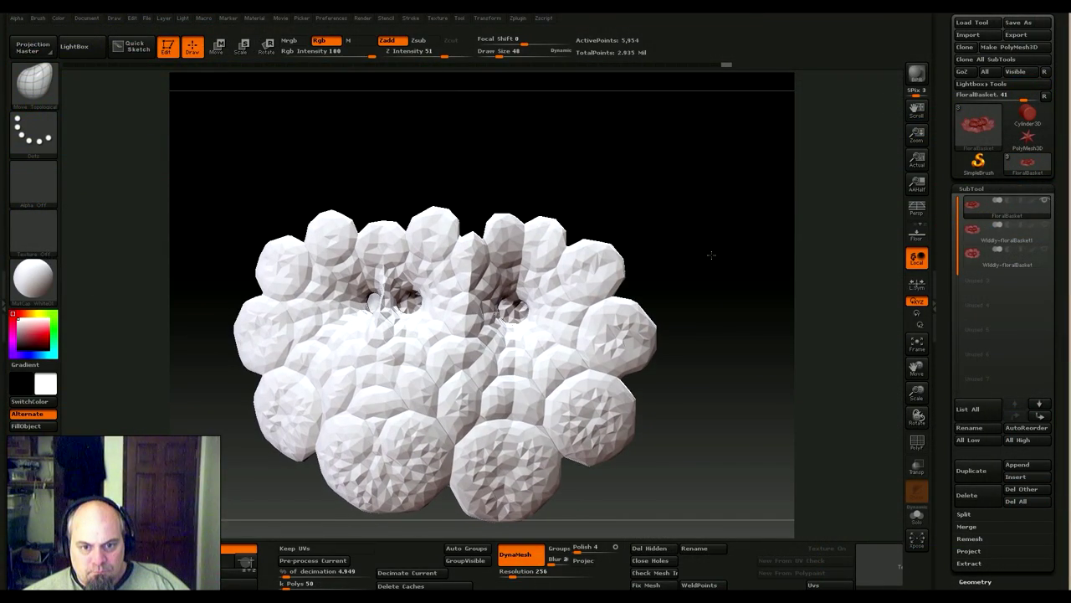
Step: Rotate the FloralBasket mesh from top view to a front view of its blossoms
{"action": "mouse_move", "coordinate": [711, 255]}
{"action": "left_mouse_down"}
{"action": "mouse_move", "coordinate": [704, 415]}
{"action": "mouse_move", "coordinate": [678, 464]}
{"action": "left_mouse_up"}
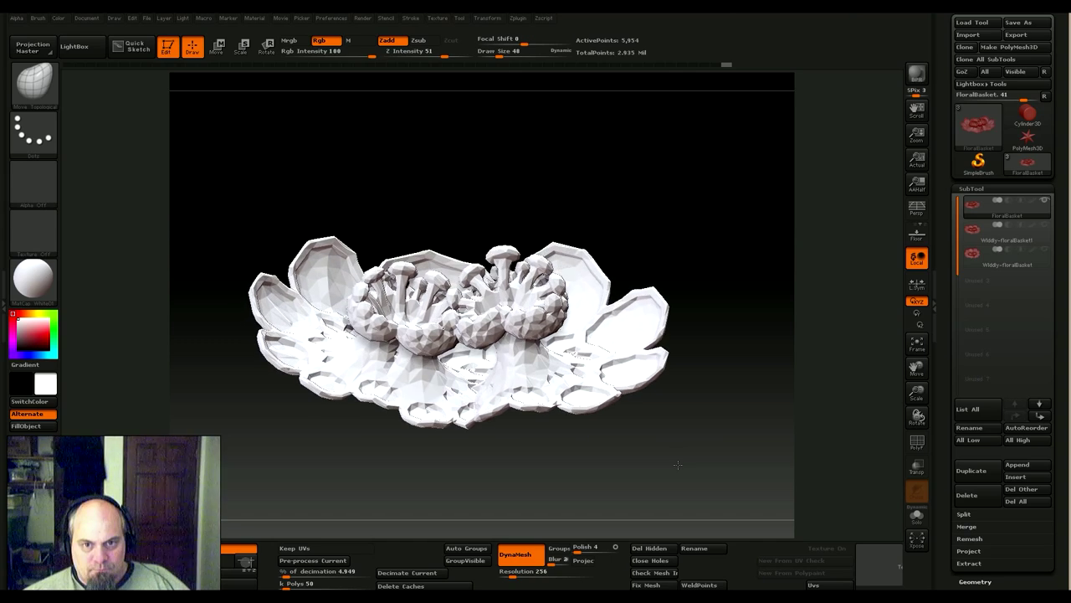
{"action": "left_click_drag", "start_coordinate": [723, 403], "coordinate": [729, 434]}
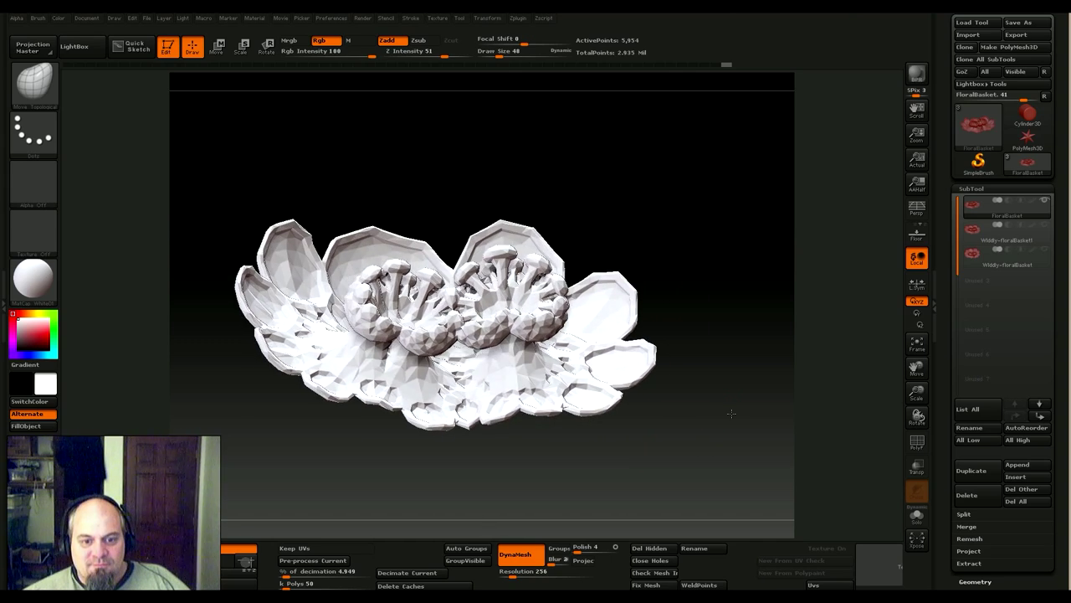
Step: Try the Outline material, then MatCap Metal02, tilting the model to inspect the metal shading
{"action": "left_click", "coordinate": [42, 279]}
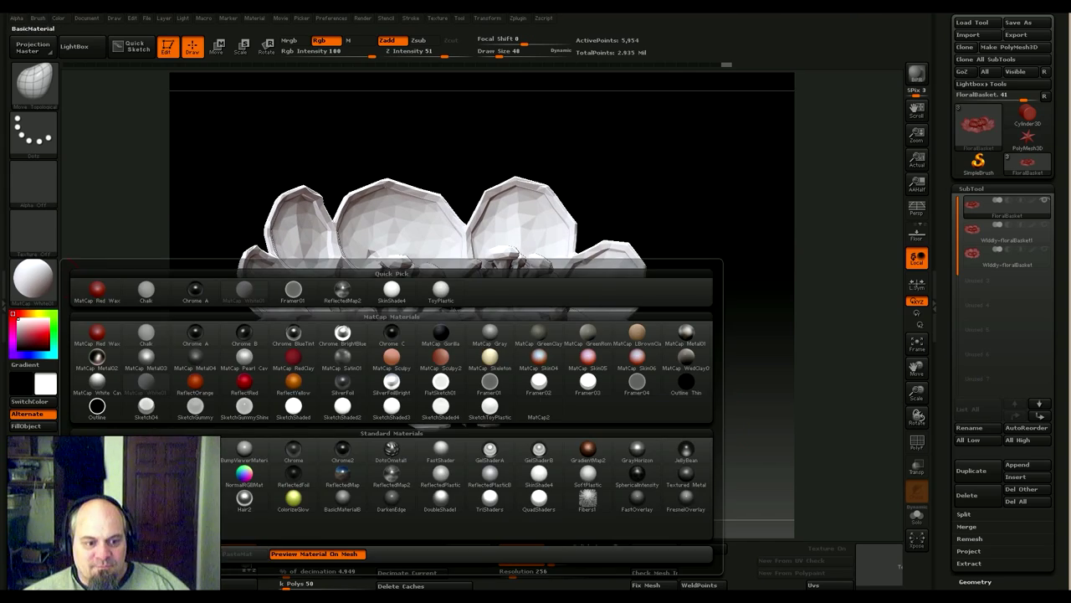
{"action": "left_click", "coordinate": [98, 408]}
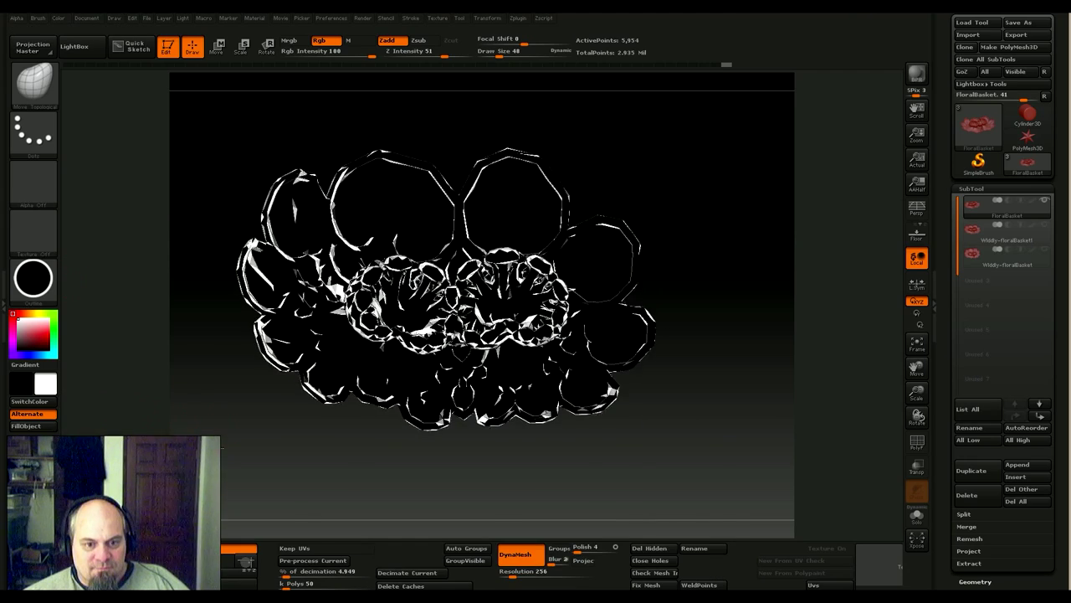
{"action": "left_click", "coordinate": [40, 284]}
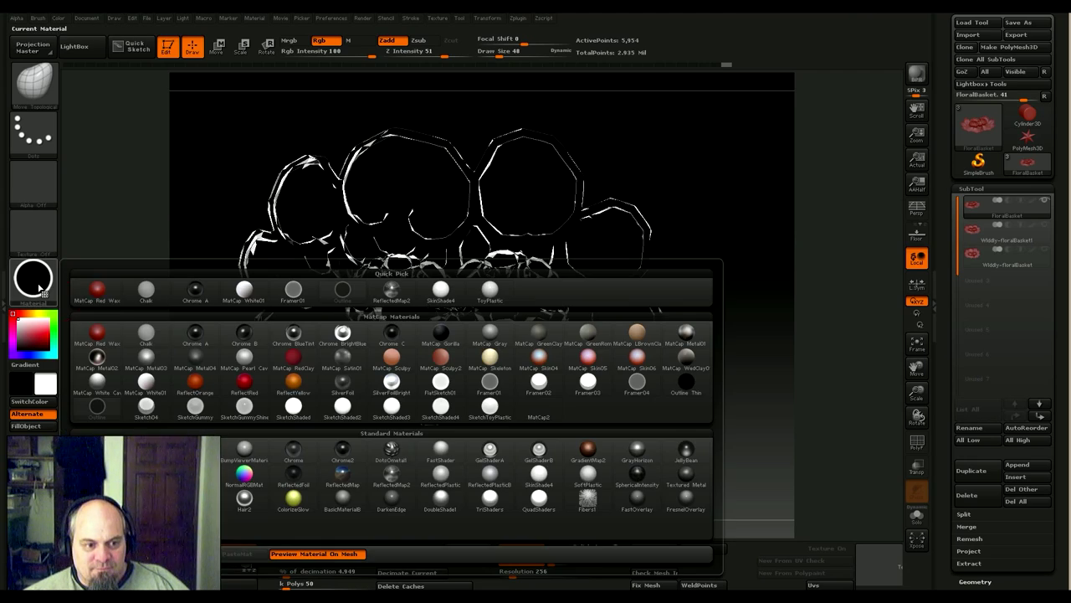
{"action": "left_click", "coordinate": [99, 359]}
{"action": "mouse_move", "coordinate": [282, 447]}
{"action": "left_mouse_down"}
{"action": "mouse_move", "coordinate": [277, 394]}
{"action": "mouse_move", "coordinate": [189, 386]}
{"action": "left_mouse_up"}
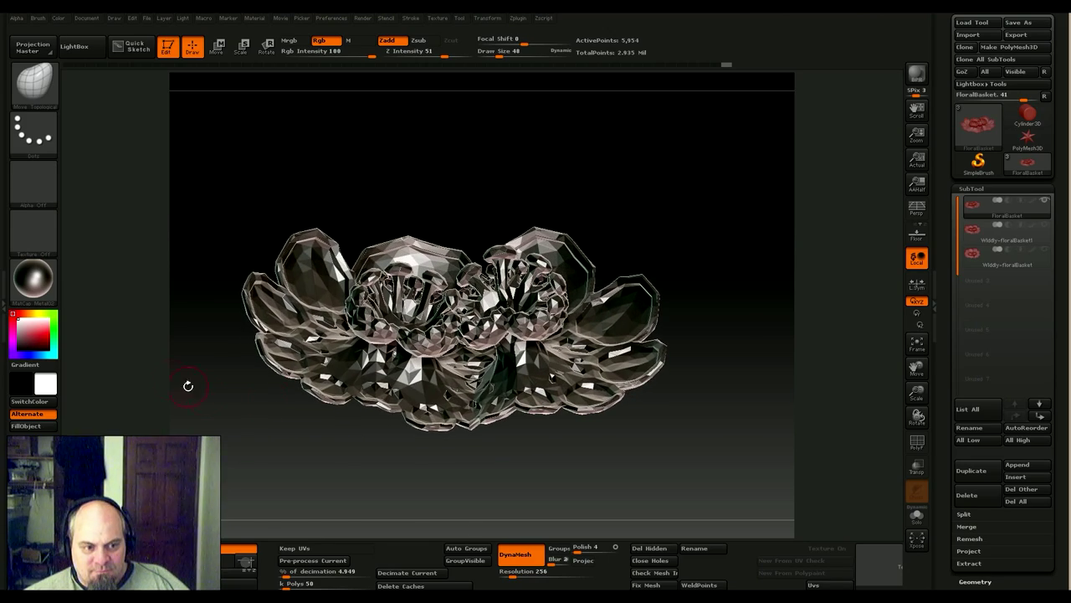
Step: Apply the SketchGummyShiny material and tilt the basket slightly toward the viewer
{"action": "left_click", "coordinate": [45, 298]}
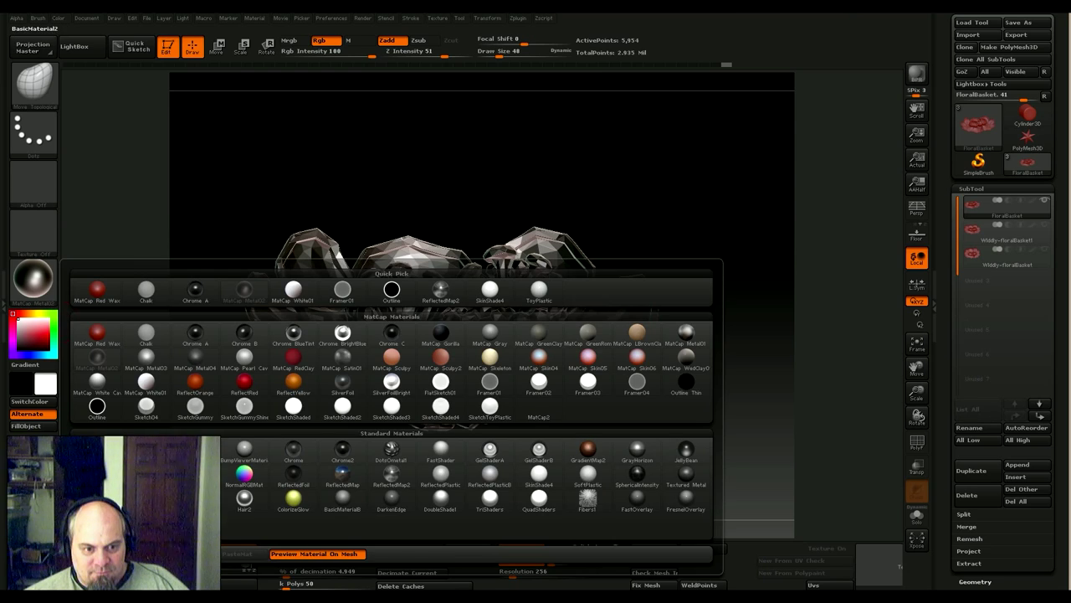
{"action": "left_click", "coordinate": [244, 408]}
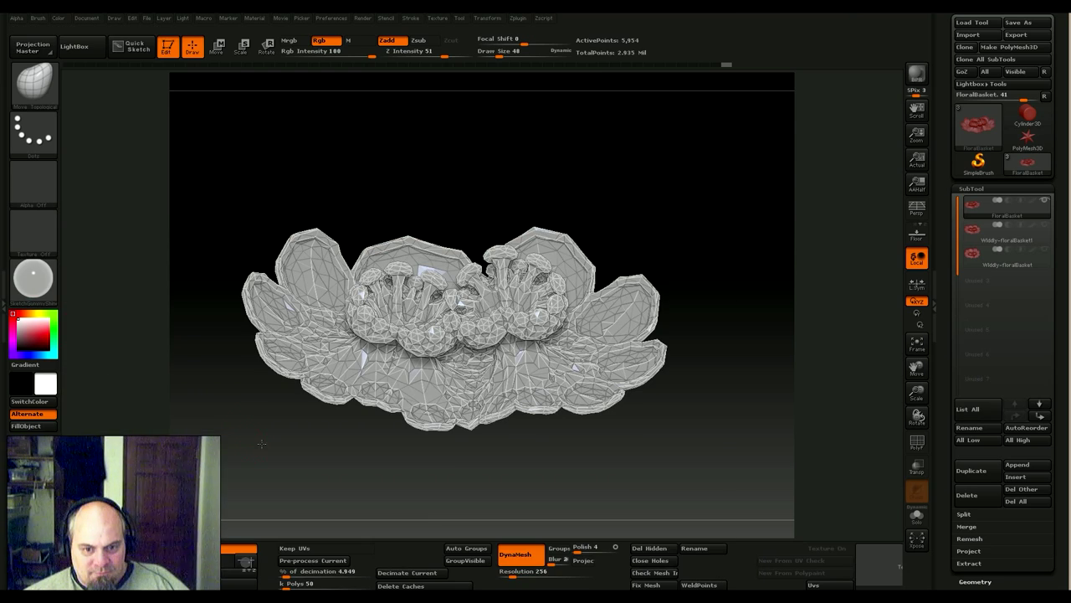
{"action": "left_click_drag", "start_coordinate": [260, 460], "coordinate": [263, 455]}
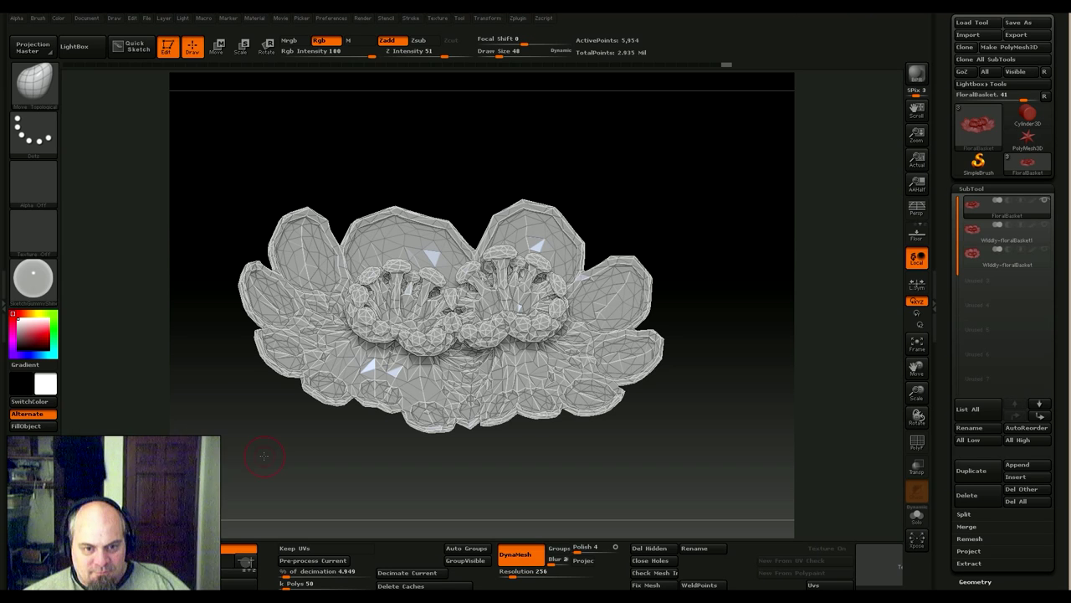
Step: Save the project as FloralWBasket.ZPR, replacing the existing file
{"action": "key", "text": "ctrl+s"}
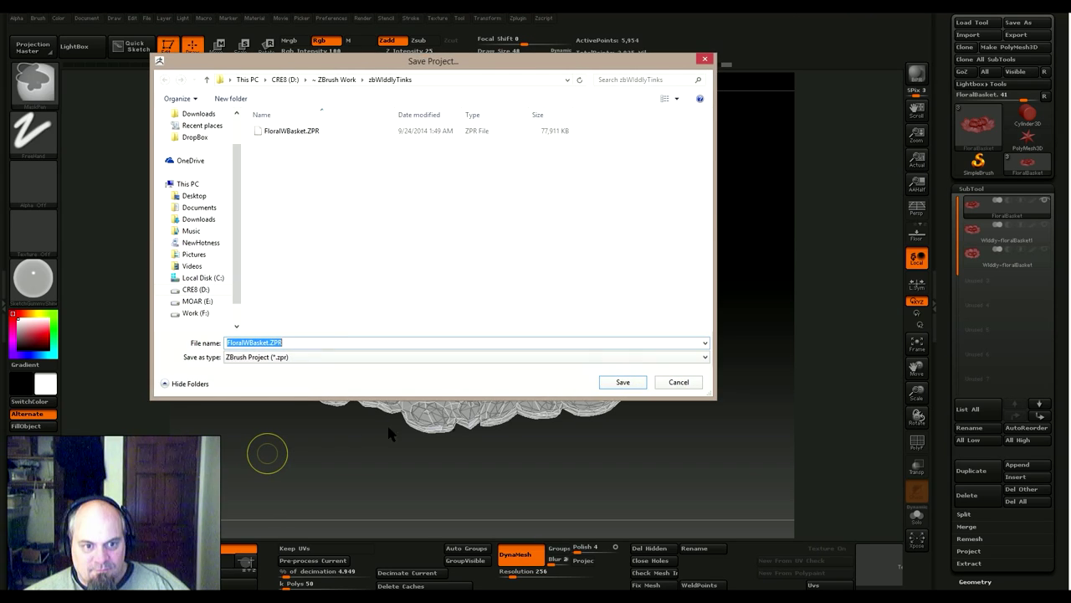
{"action": "left_click", "coordinate": [621, 385]}
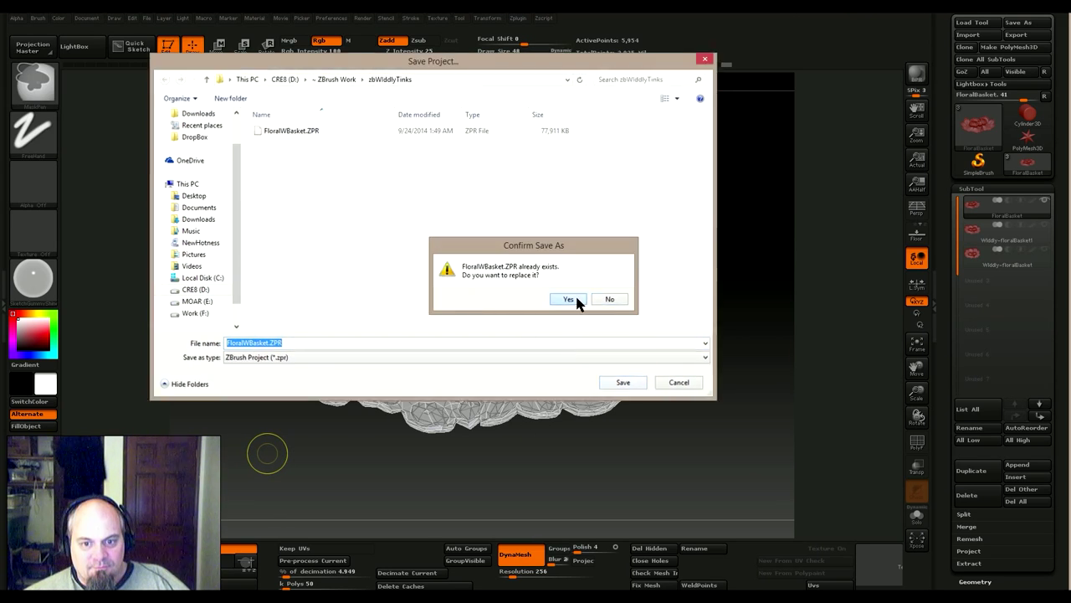
{"action": "left_click", "coordinate": [574, 300]}
{"action": "mouse_move", "coordinate": [683, 452]}
{"action": "left_mouse_down"}
{"action": "mouse_move", "coordinate": [668, 452]}
{"action": "mouse_move", "coordinate": [682, 488]}
{"action": "mouse_move", "coordinate": [667, 454]}
{"action": "left_mouse_up"}
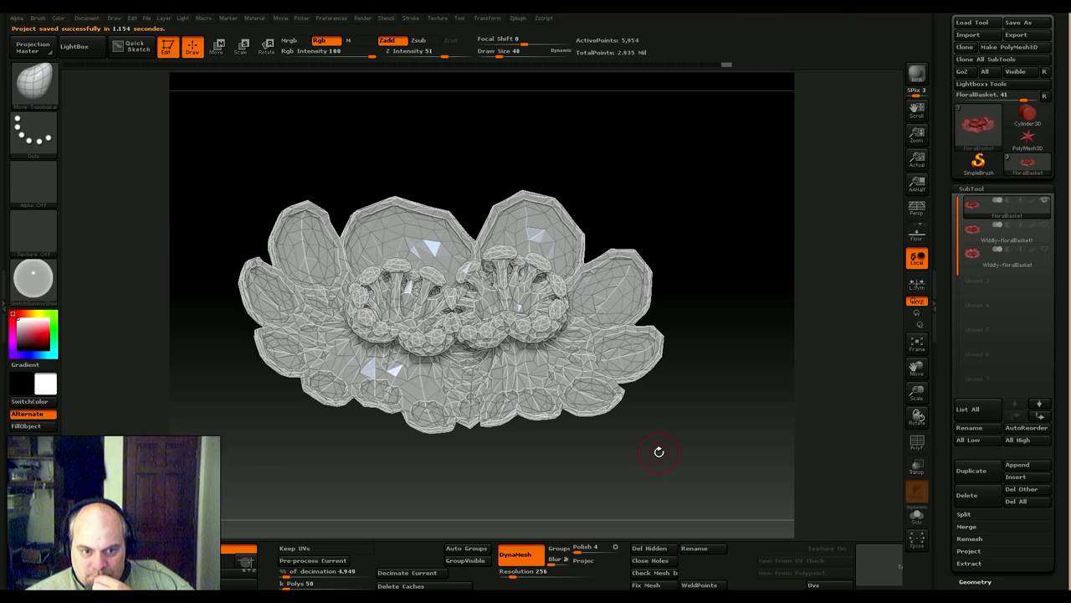
Step: Orbit the basket to a tilted side view and back to level, then Alt+Tab to the screen recorder
{"action": "mouse_move", "coordinate": [648, 452]}
{"action": "left_mouse_down"}
{"action": "mouse_move", "coordinate": [589, 449]}
{"action": "mouse_move", "coordinate": [572, 462]}
{"action": "mouse_move", "coordinate": [667, 460]}
{"action": "mouse_move", "coordinate": [620, 459]}
{"action": "left_mouse_up"}
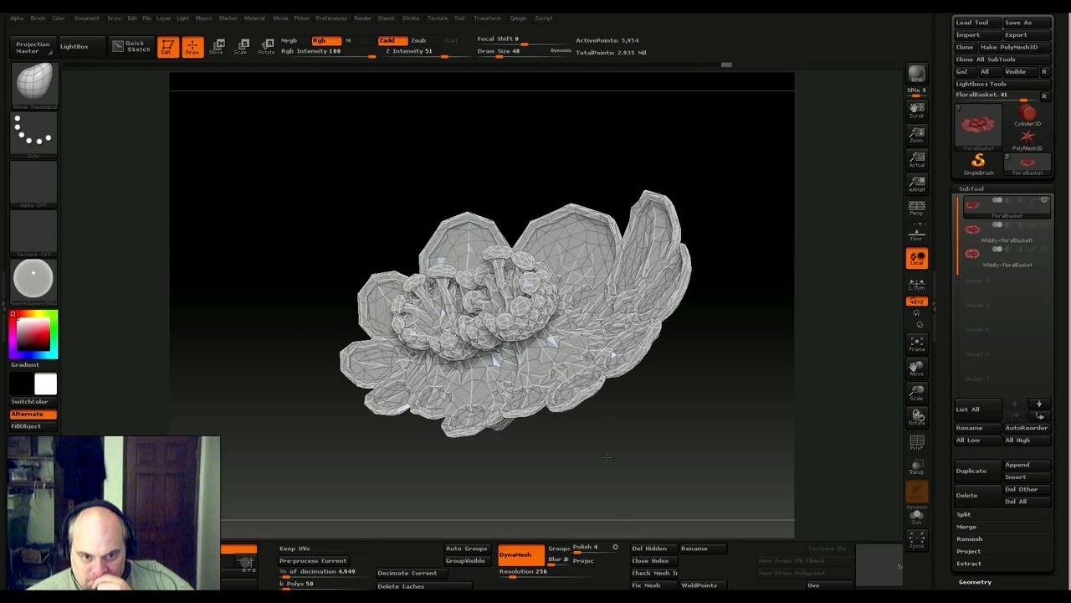
{"action": "left_click_drag", "start_coordinate": [616, 458], "coordinate": [633, 462]}
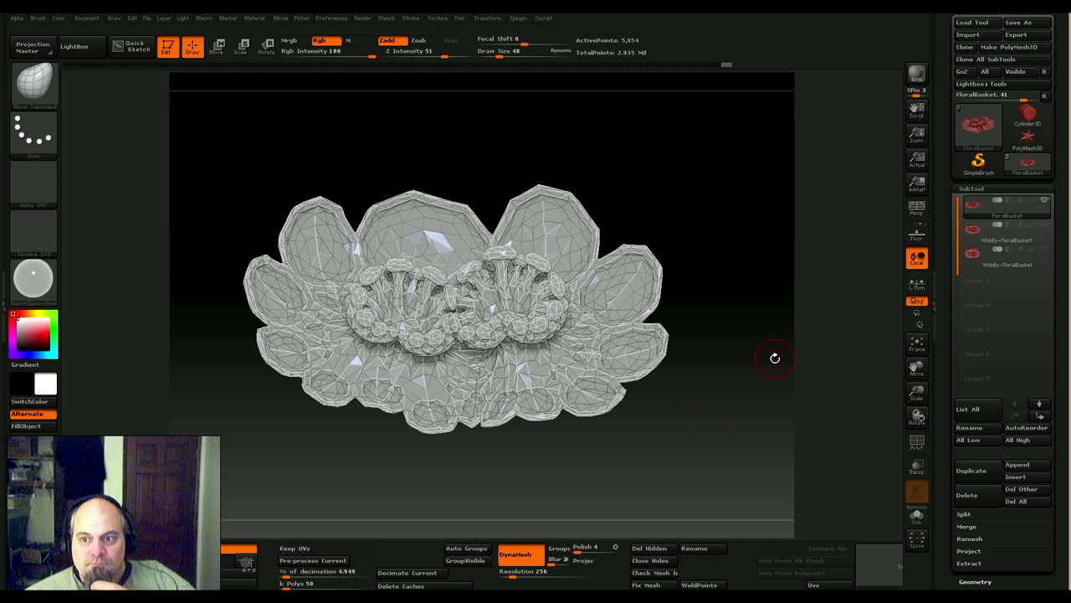
{"action": "key", "text": "alt+Tab"}
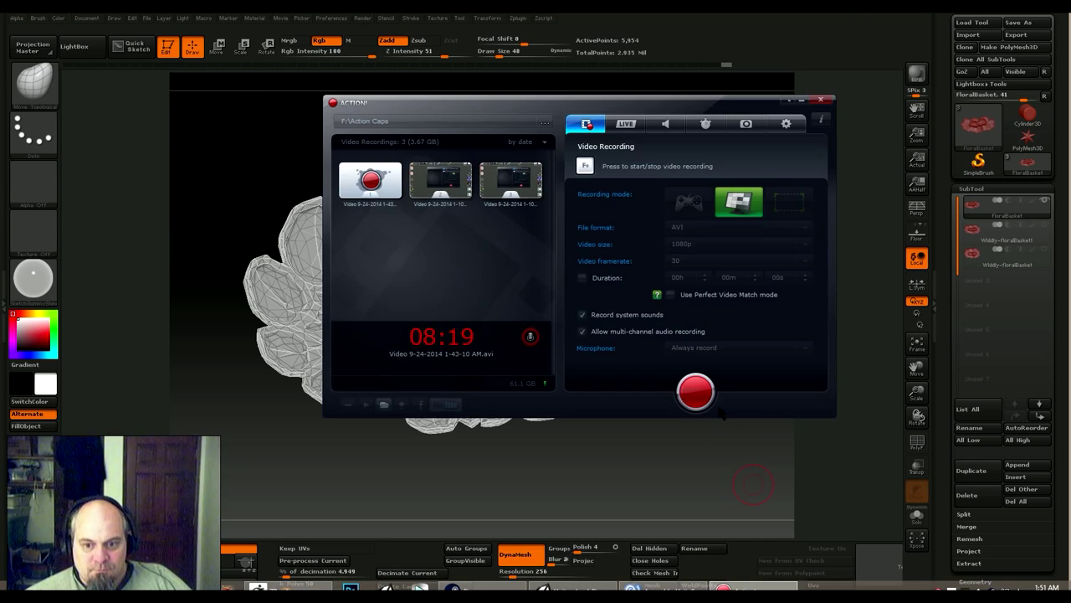